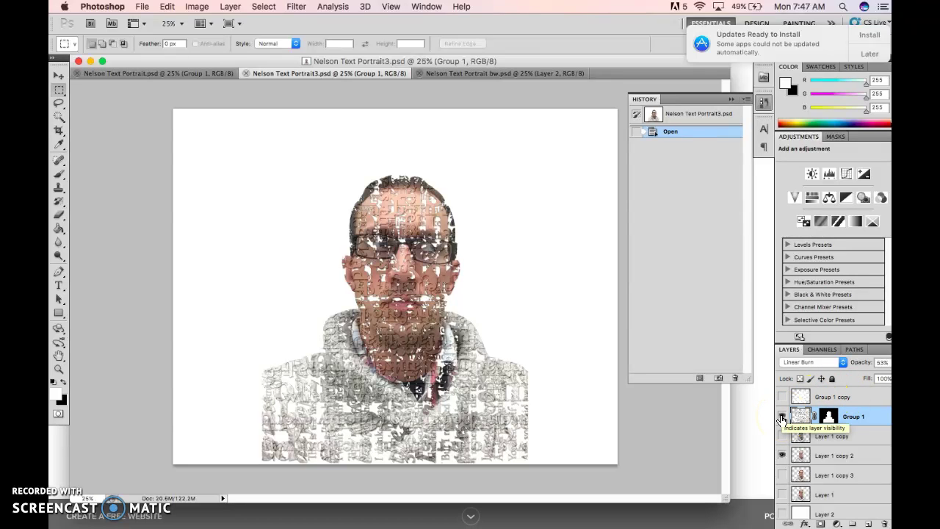
Hide the Group 1, Layer 1 copy 2 and Background layers so only transparency remains.
click(782, 417)
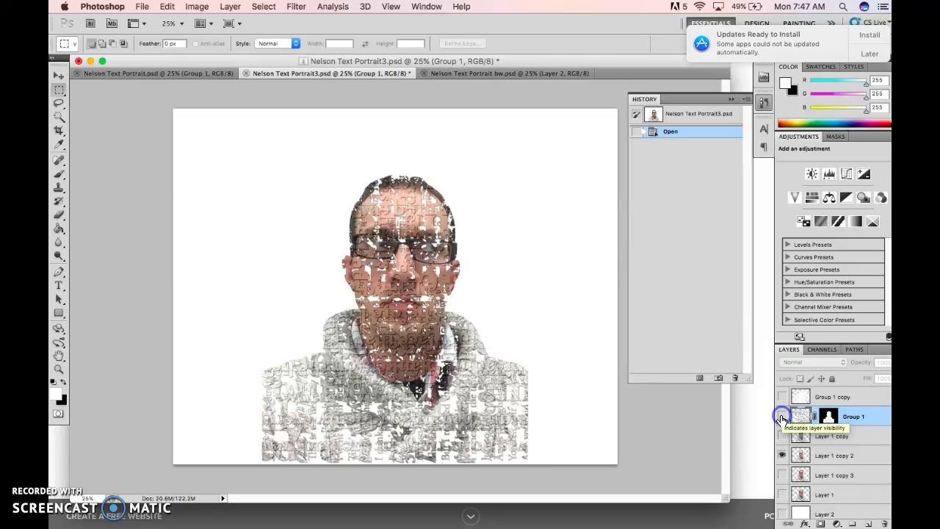
click(784, 455)
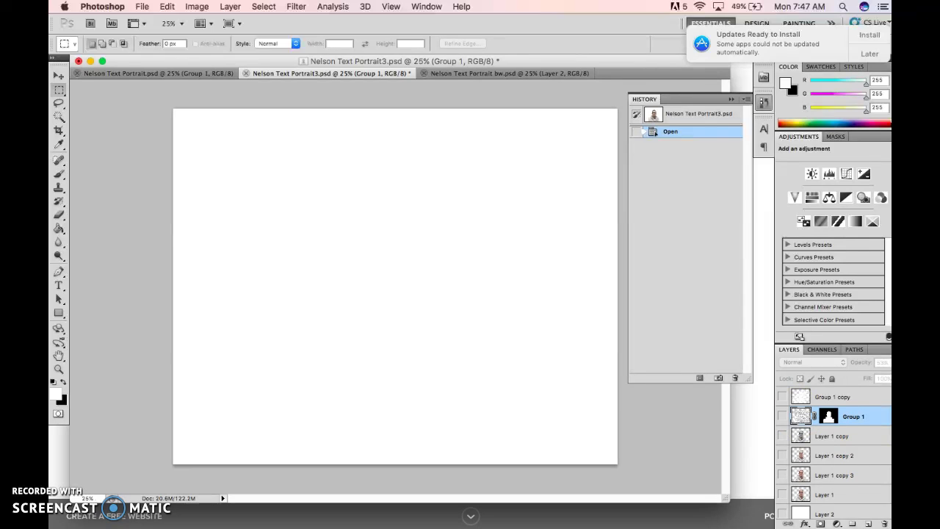
scroll(833, 456, down, 2)
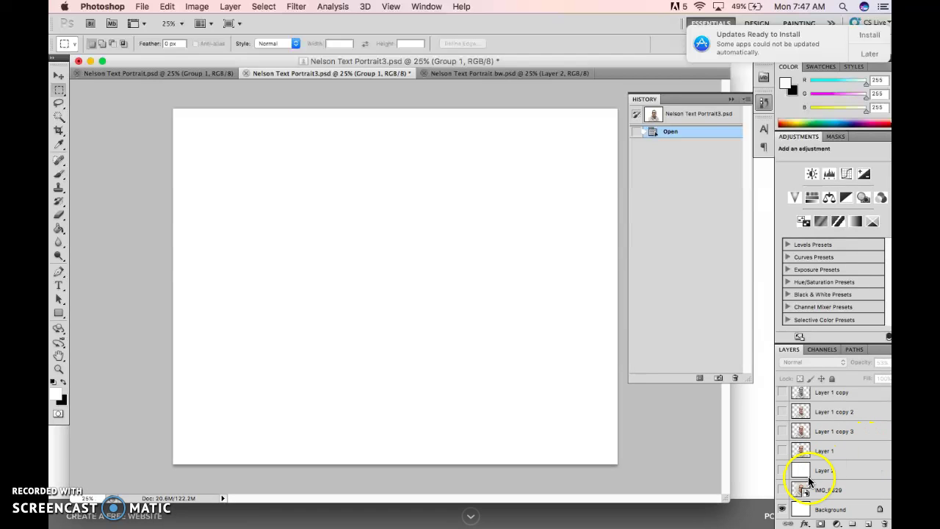
click(781, 509)
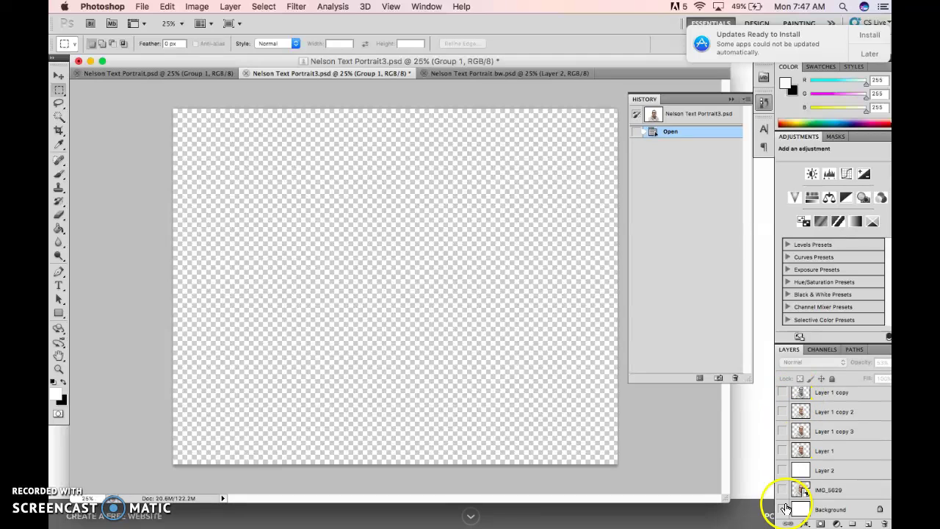
Show and activate the Group 1 copy layer, and select its white text by Color Range with Fuzziness 0.
scroll(833, 448, up, 2)
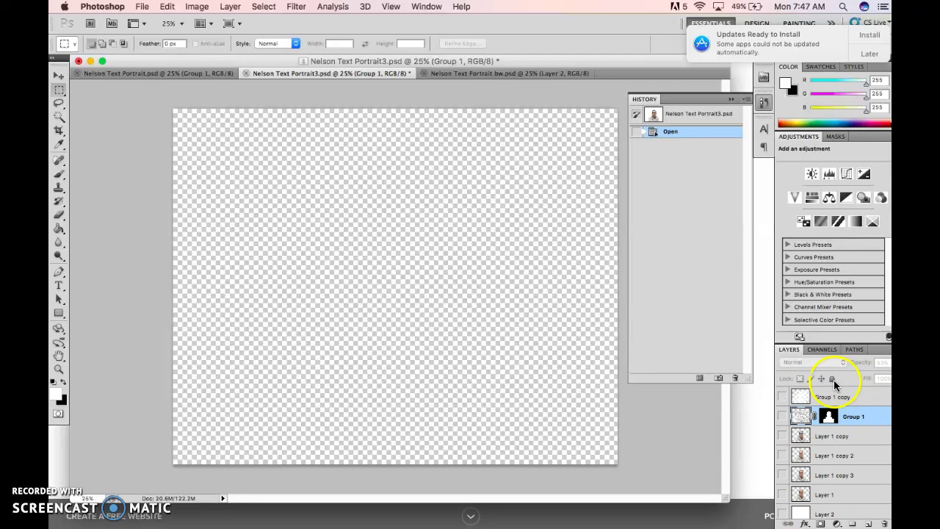
click(781, 397)
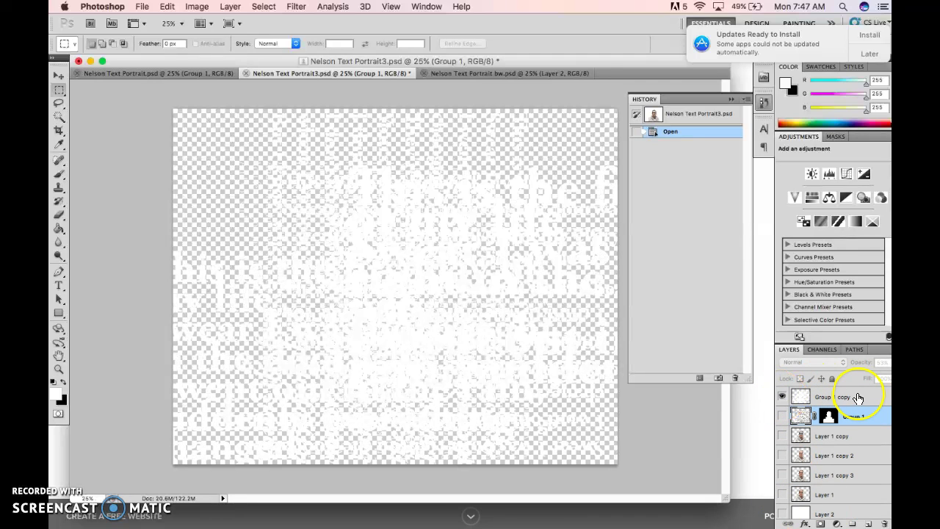
click(857, 398)
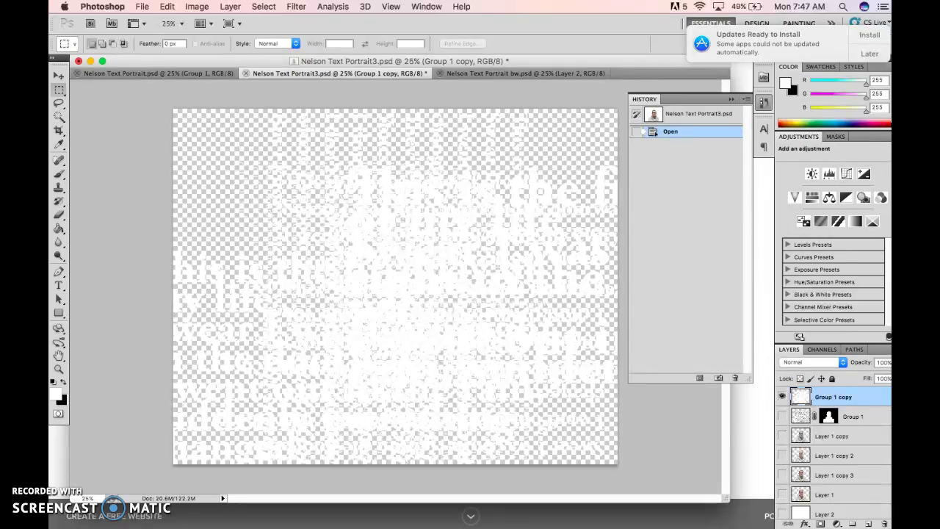
click(256, 7)
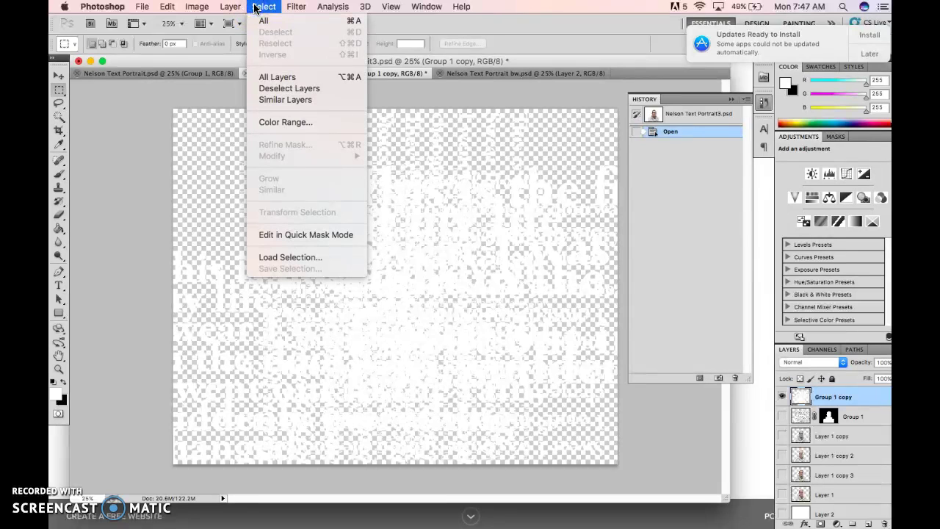
click(277, 123)
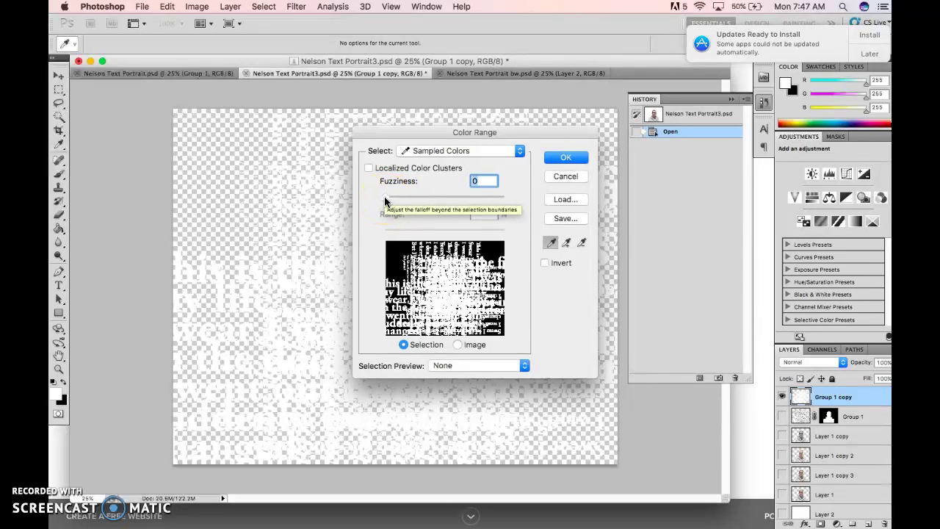
drag(399, 199, 316, 210)
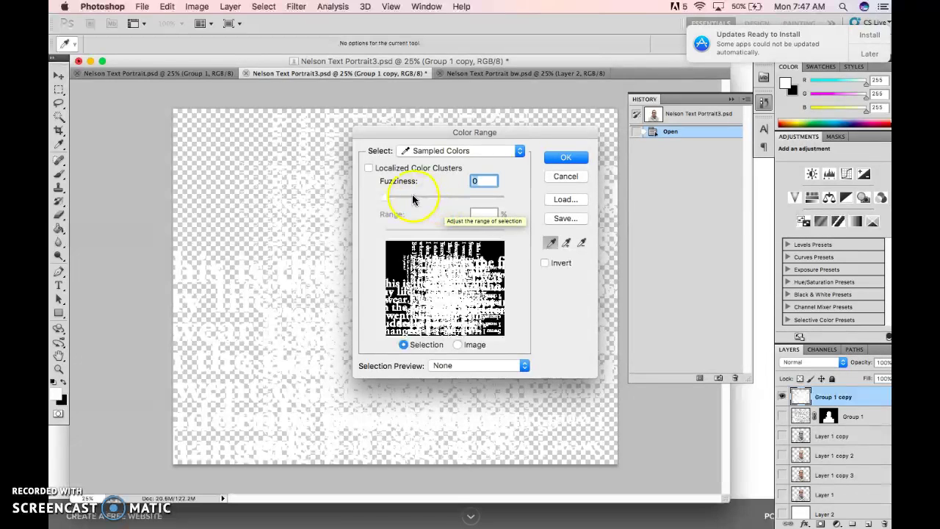
mouse_move(383, 203)
mouse_down()
mouse_move(519, 211)
mouse_move(382, 182)
mouse_move(493, 202)
mouse_move(367, 208)
mouse_up()
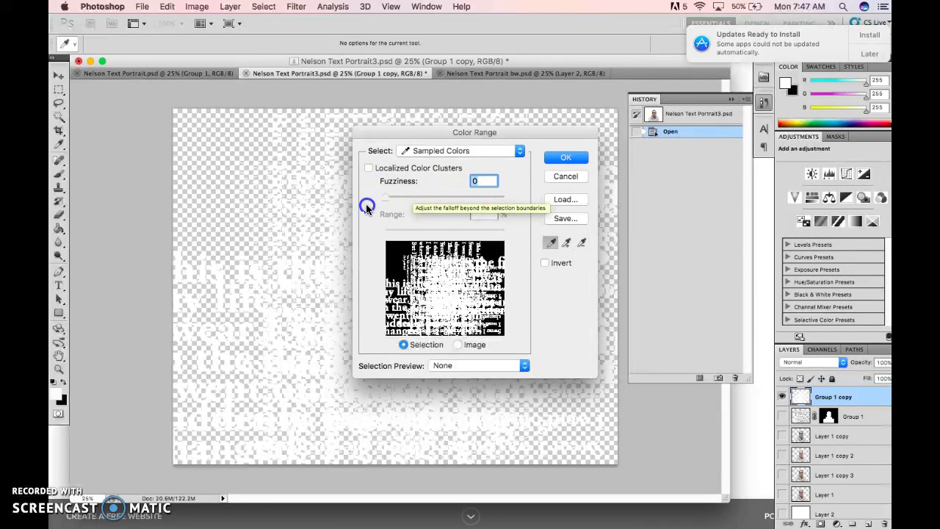
click(565, 158)
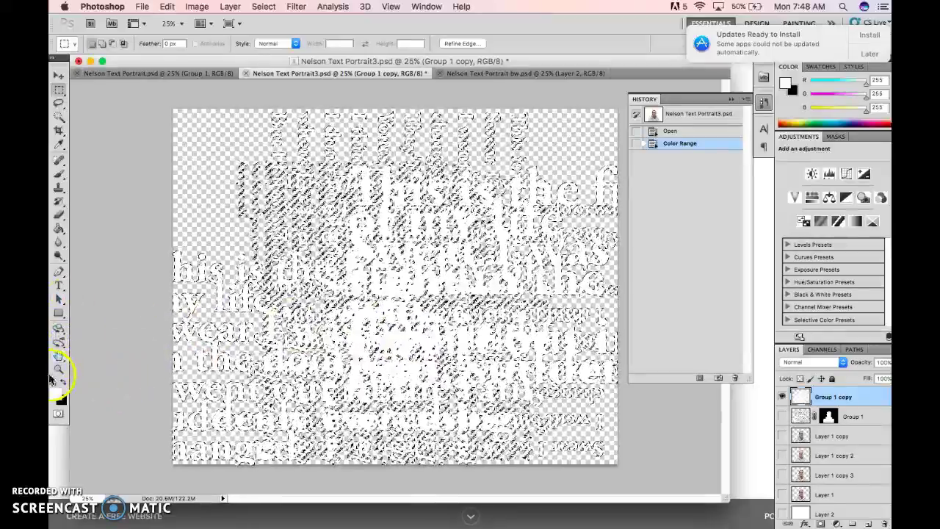
Paint the selected text black using the Pencil tool at size 1100, and clear the selection.
click(59, 177)
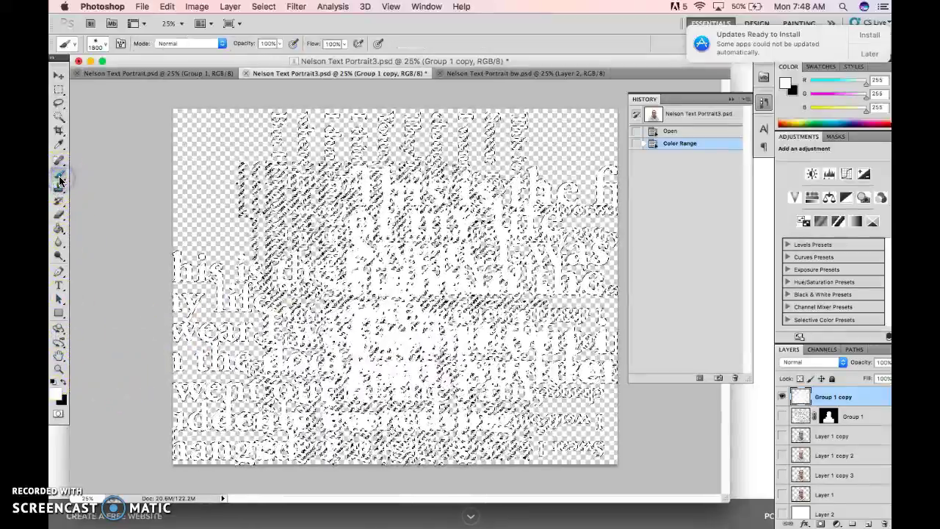
drag(59, 178, 101, 184)
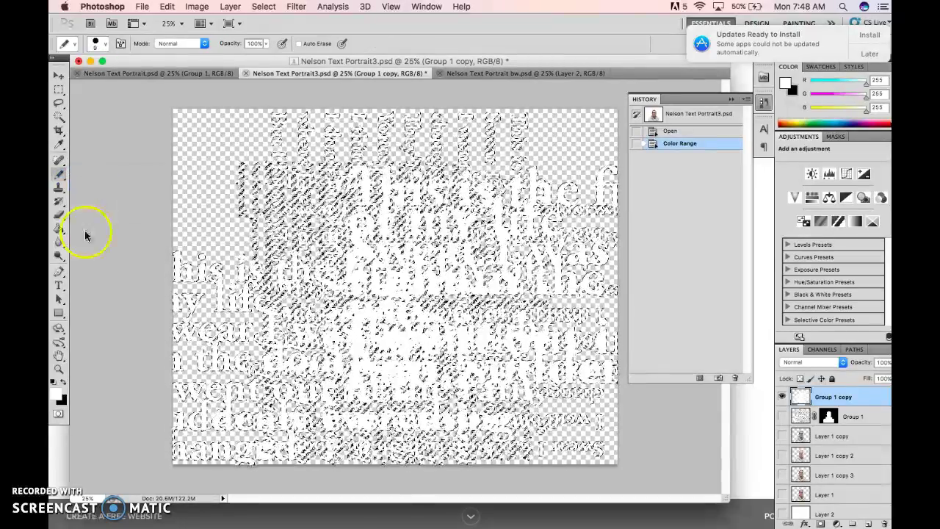
click(65, 383)
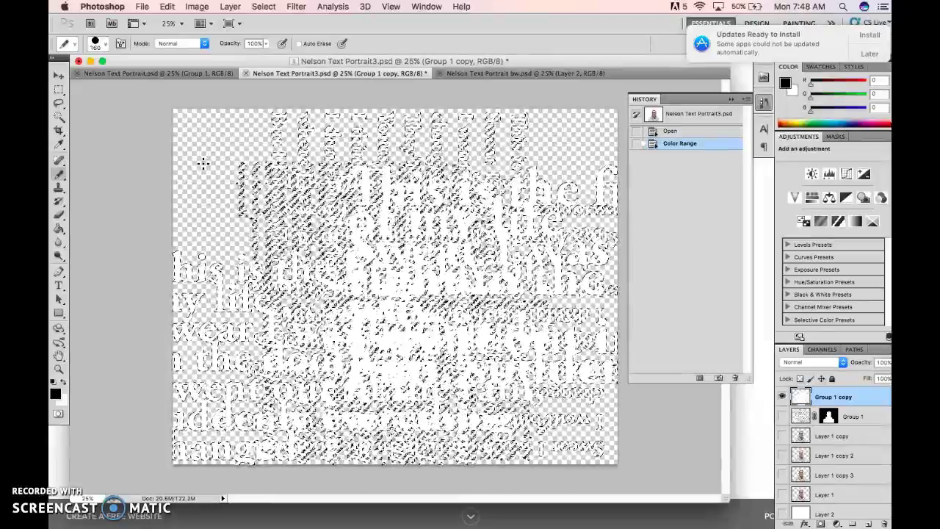
key(bracketright)
key(bracketright)
key(bracketright)
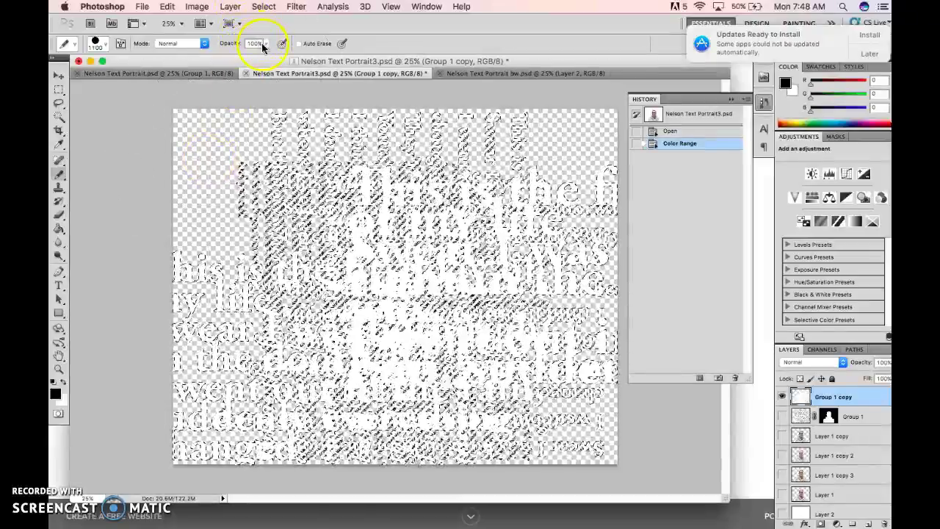
mouse_move(220, 166)
mouse_down()
mouse_move(482, 184)
mouse_move(551, 171)
mouse_move(566, 331)
mouse_move(556, 451)
mouse_move(208, 420)
mouse_move(184, 331)
mouse_move(225, 272)
mouse_move(354, 332)
mouse_move(335, 110)
mouse_move(614, 278)
mouse_move(613, 324)
mouse_move(273, 440)
mouse_move(157, 430)
mouse_move(199, 241)
mouse_move(255, 177)
mouse_move(566, 199)
mouse_move(466, 329)
mouse_up()
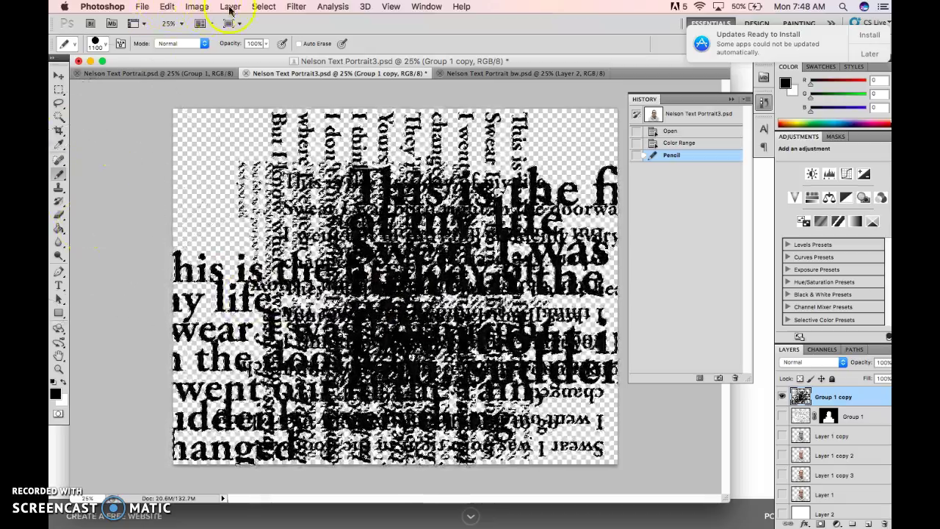
click(262, 7)
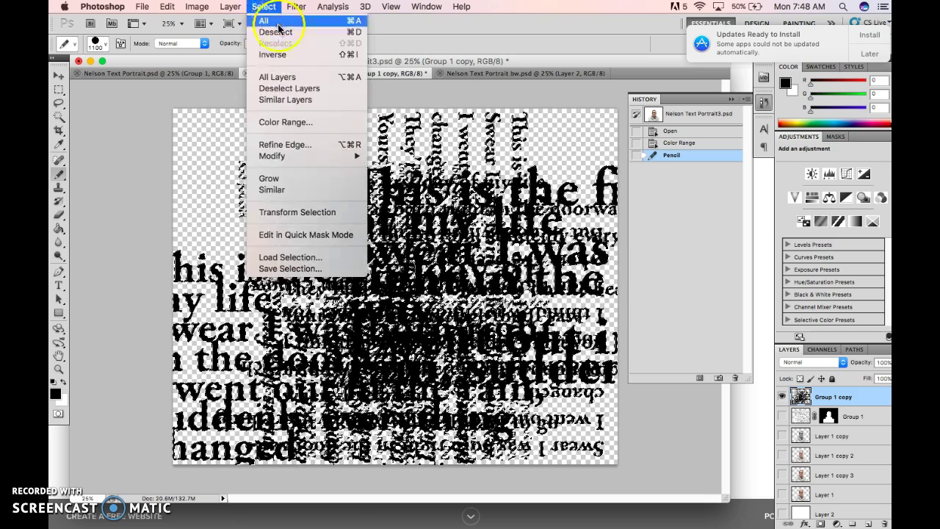
click(279, 34)
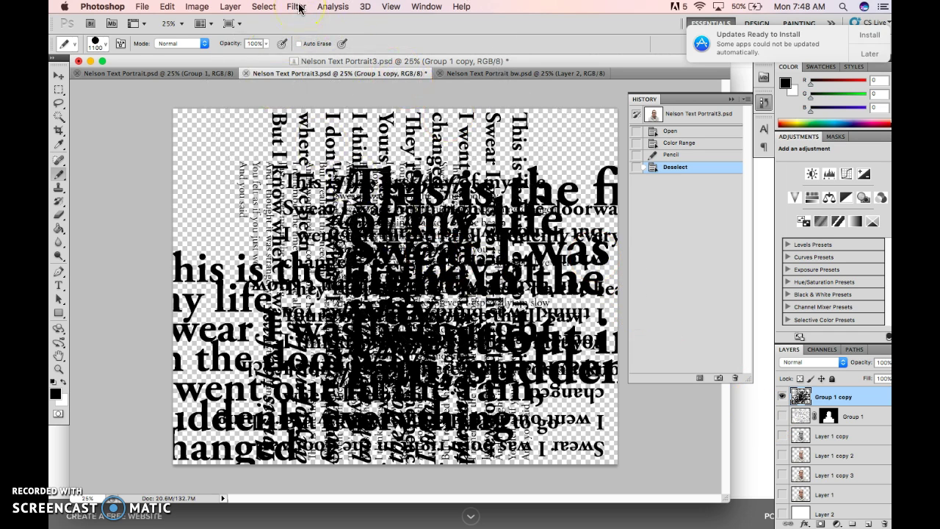
Apply a Gaussian Blur with a 10.0 pixel radius to the black text layer.
click(296, 7)
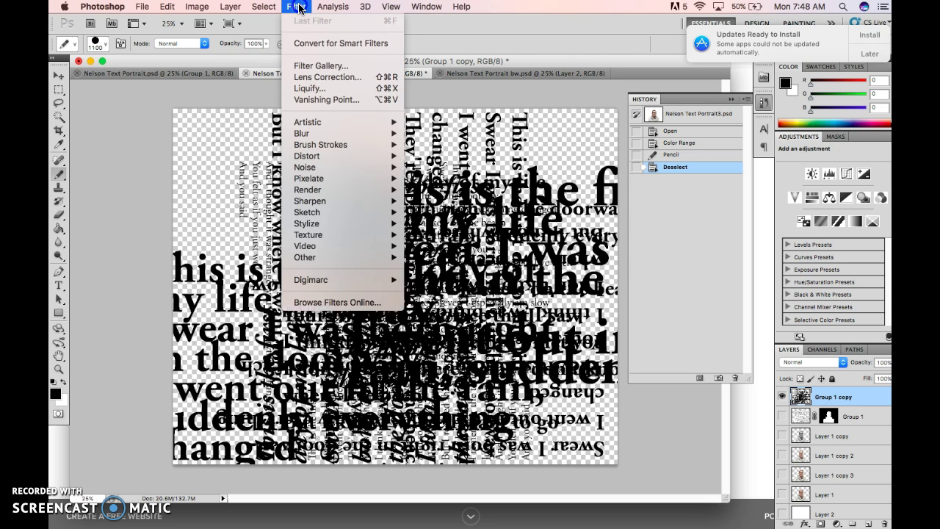
mouse_move(360, 133)
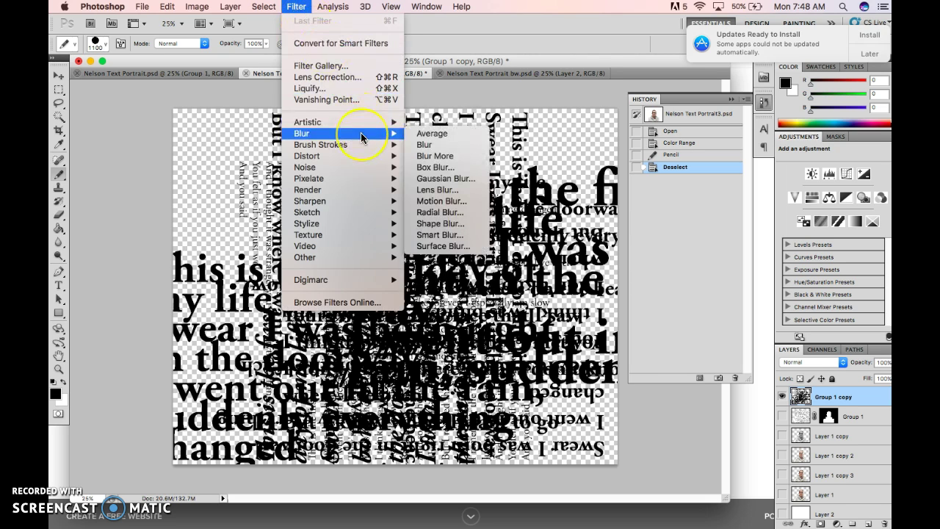
click(454, 183)
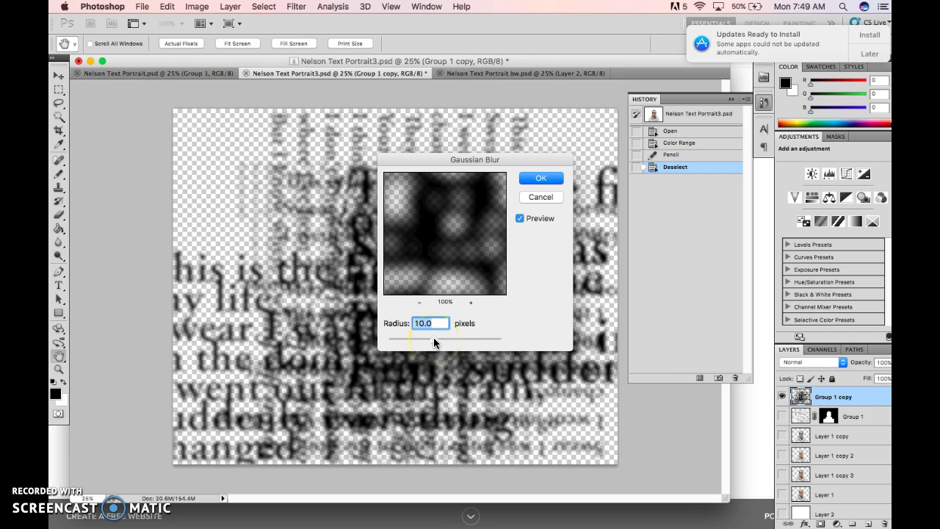
click(543, 178)
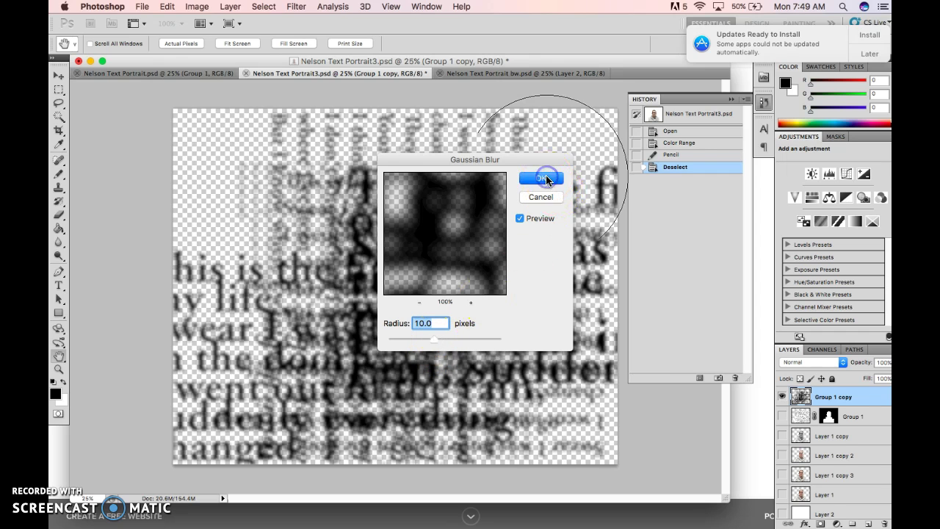
Hide the blurred Group 1 copy layer, and show and activate the black-and-white portrait on Layer 1 copy.
click(781, 397)
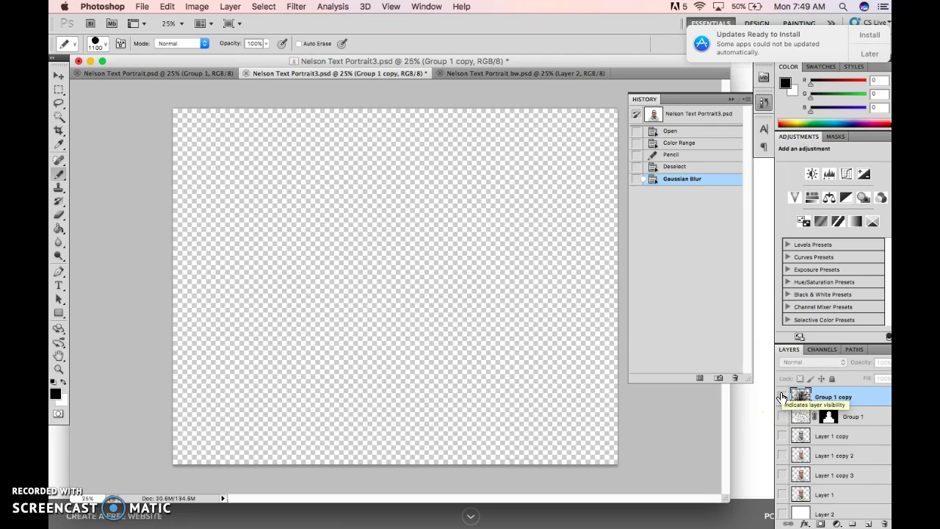
click(783, 436)
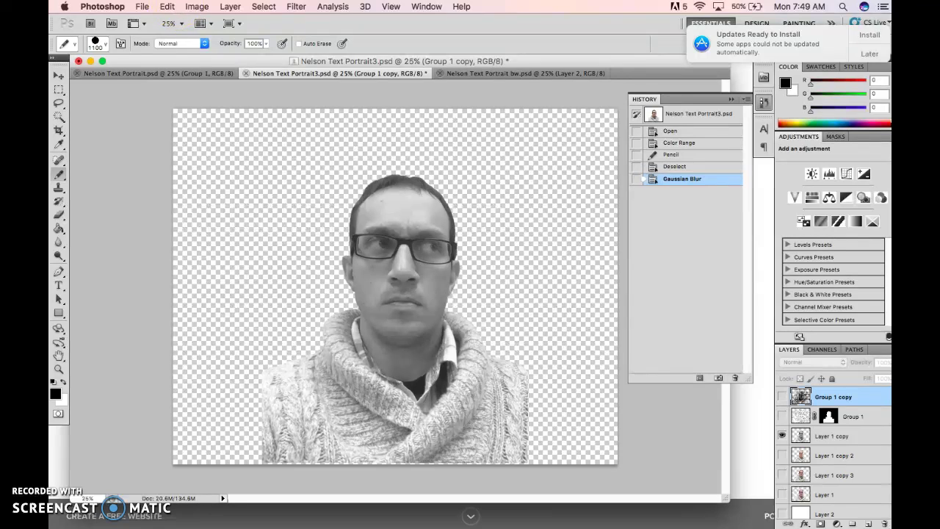
click(197, 6)
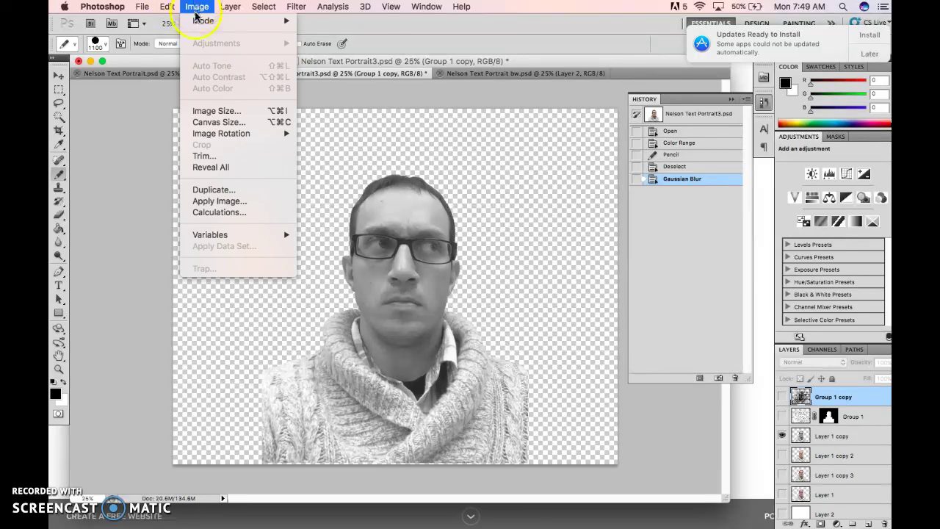
click(310, 98)
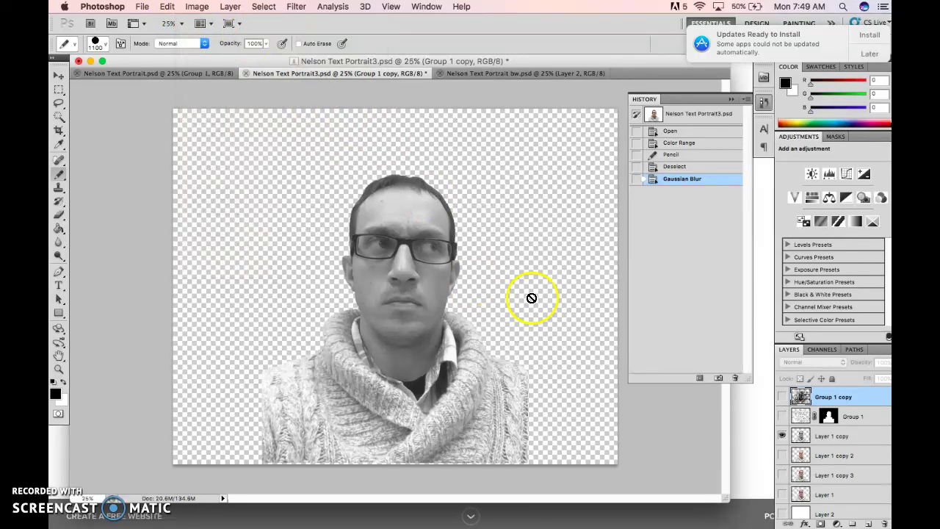
click(856, 441)
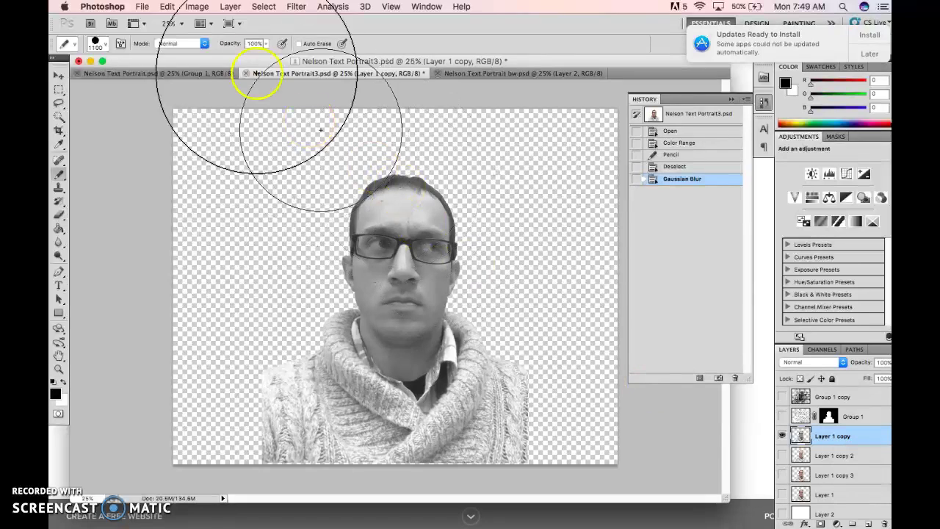
Increase the portrait's contrast with a Levels adjustment, setting the black input to 40 and the white input to 221.
click(197, 6)
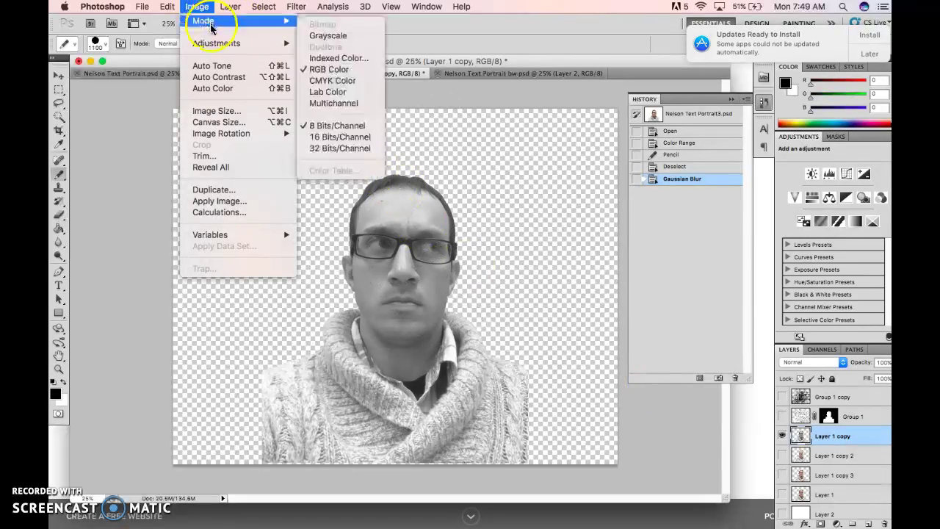
mouse_move(218, 47)
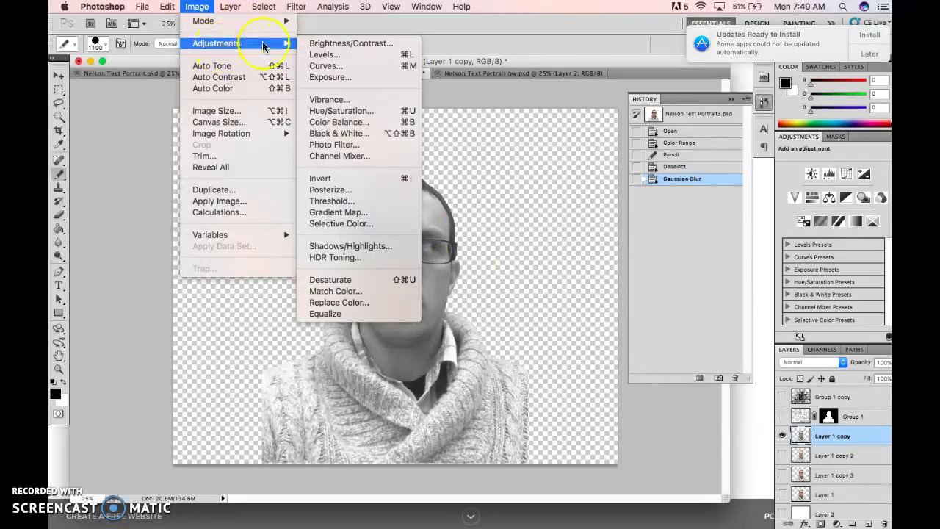
click(352, 57)
drag(478, 151, 689, 191)
drag(580, 321, 603, 320)
drag(730, 318, 712, 320)
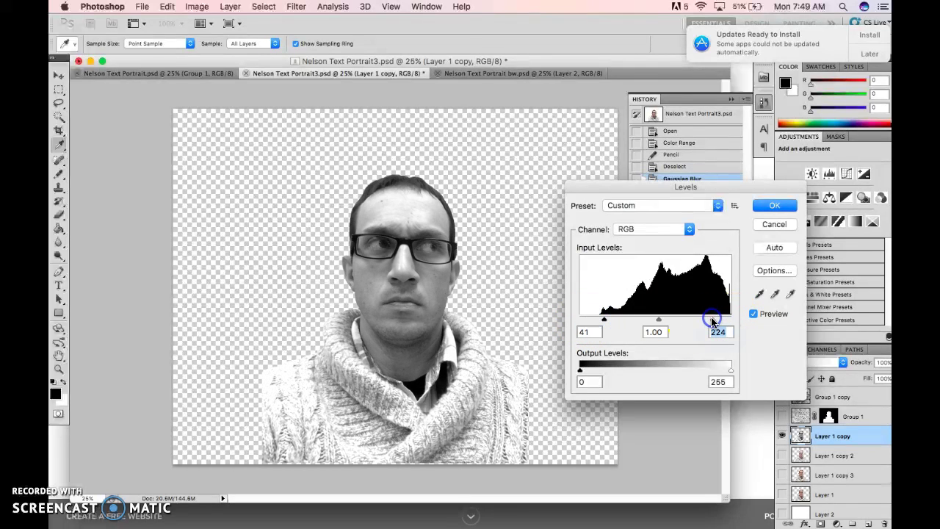
drag(611, 316, 603, 317)
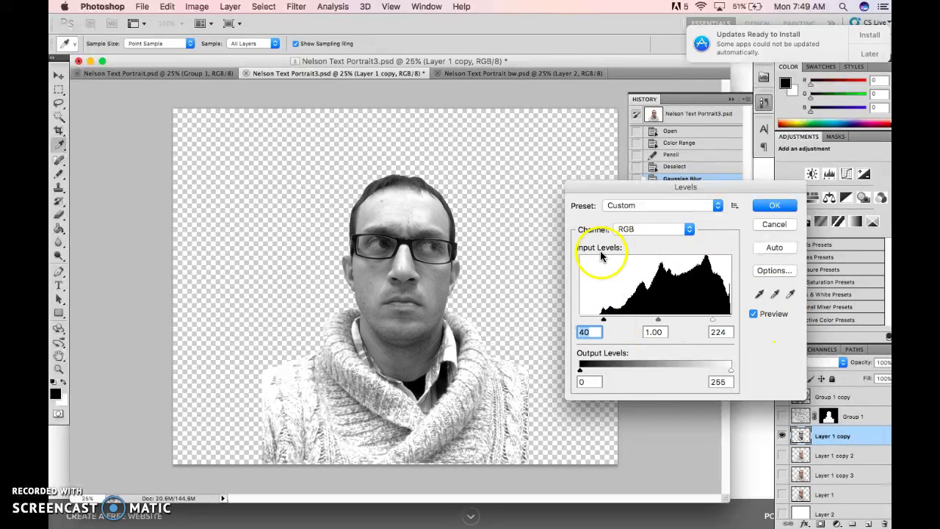
mouse_move(712, 320)
mouse_down()
mouse_move(724, 322)
mouse_move(711, 319)
mouse_up()
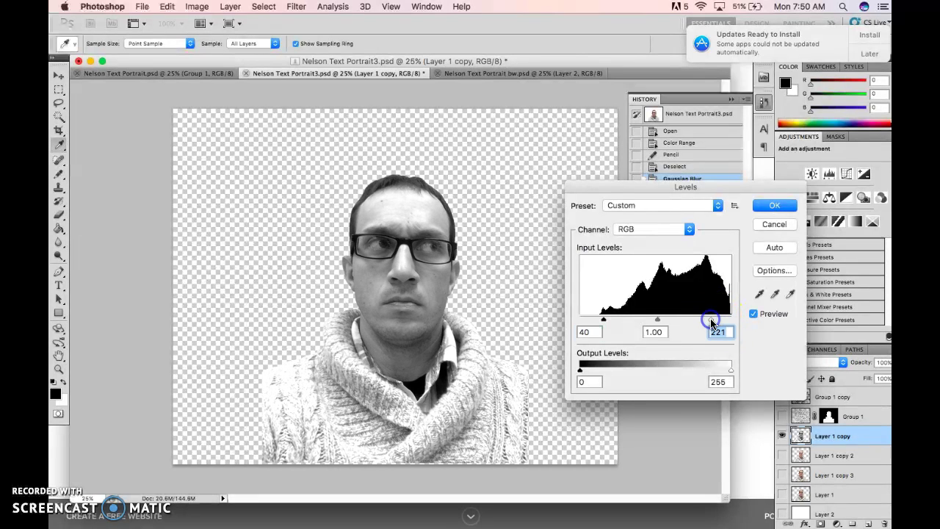
click(776, 205)
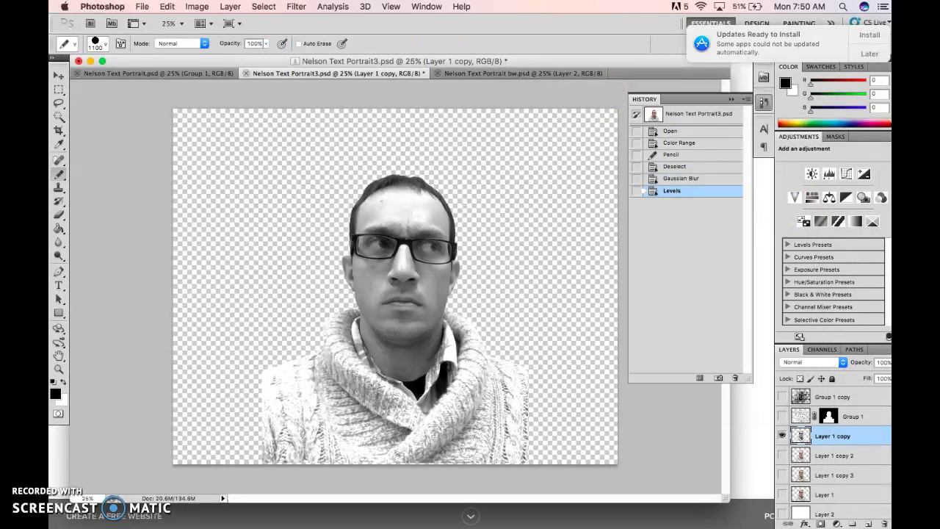
Apply a Gaussian Blur with a 24.1 pixel radius to the black-and-white portrait on Layer 1 copy.
click(296, 5)
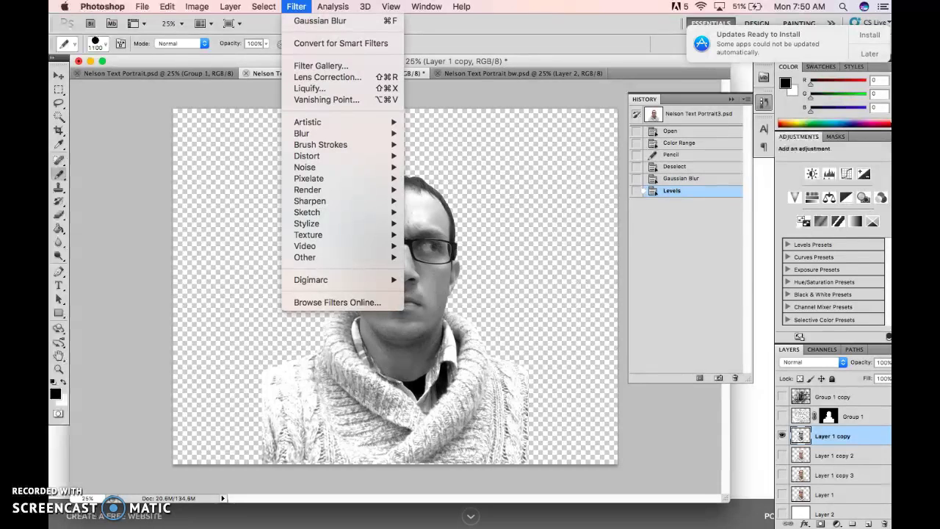
mouse_move(335, 137)
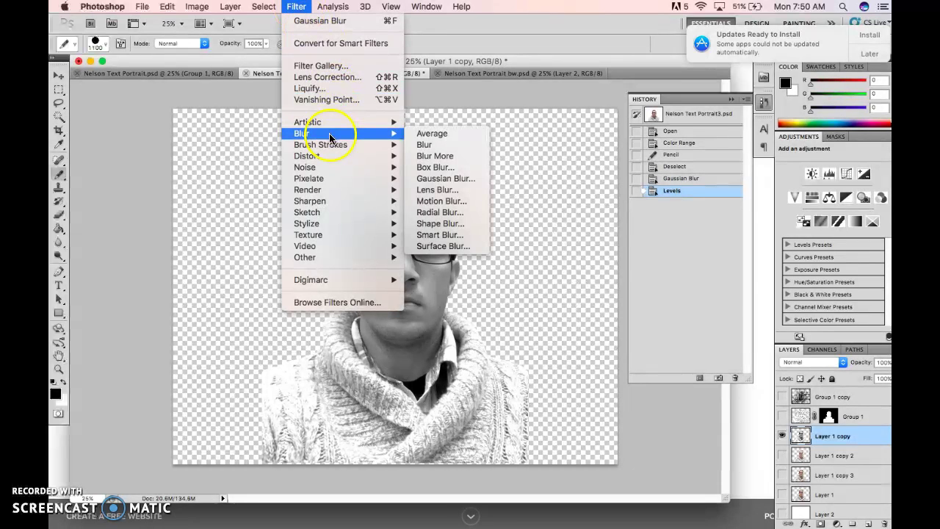
click(453, 178)
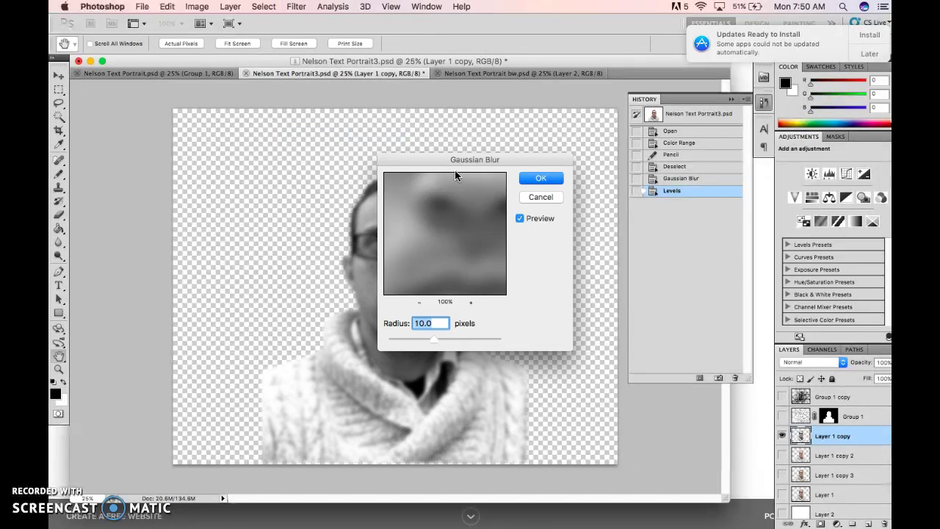
drag(462, 163, 616, 111)
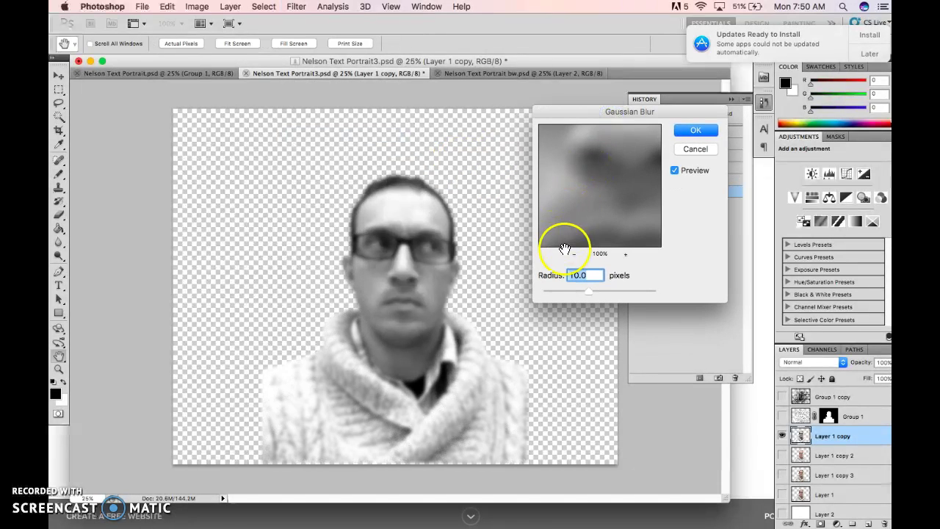
mouse_move(588, 295)
mouse_down()
mouse_move(608, 294)
mouse_move(596, 294)
mouse_up()
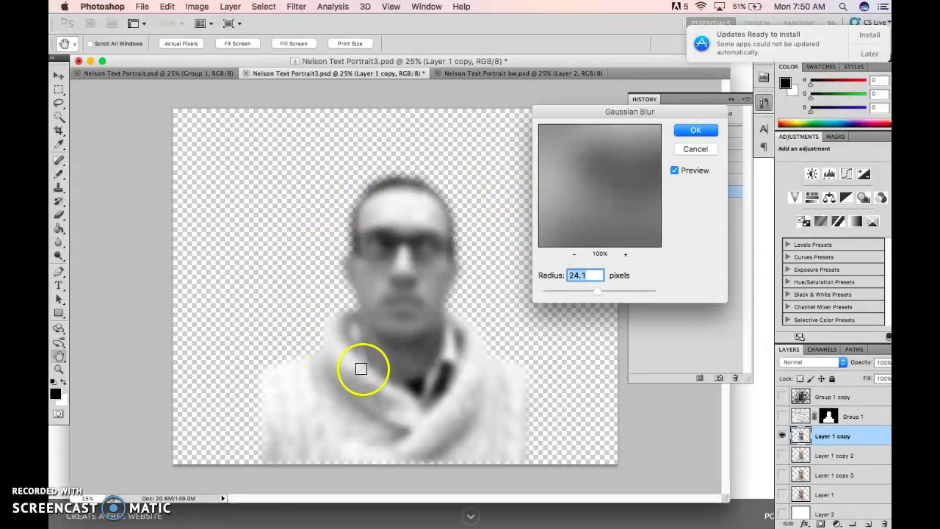
click(692, 132)
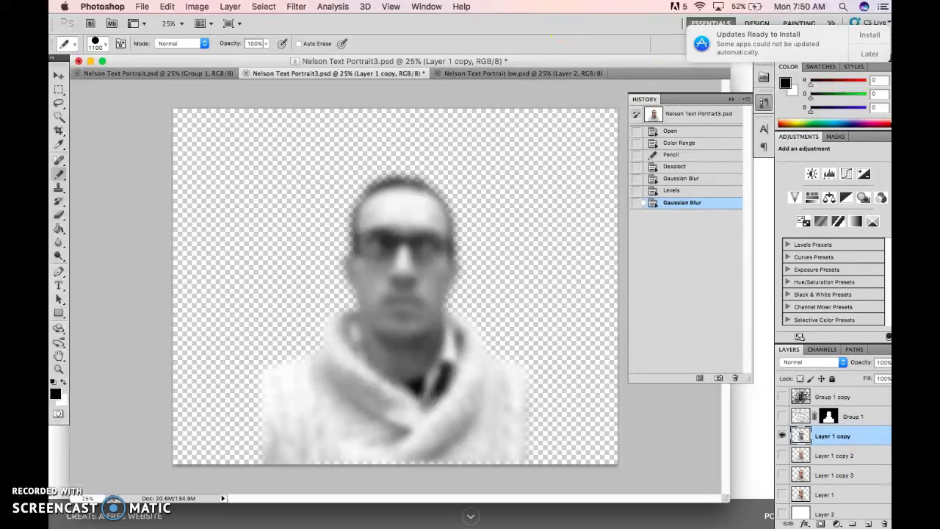
Try to save the document to the Desktop as Nelson Text Portrait bw.psd, replacing the existing file.
click(141, 6)
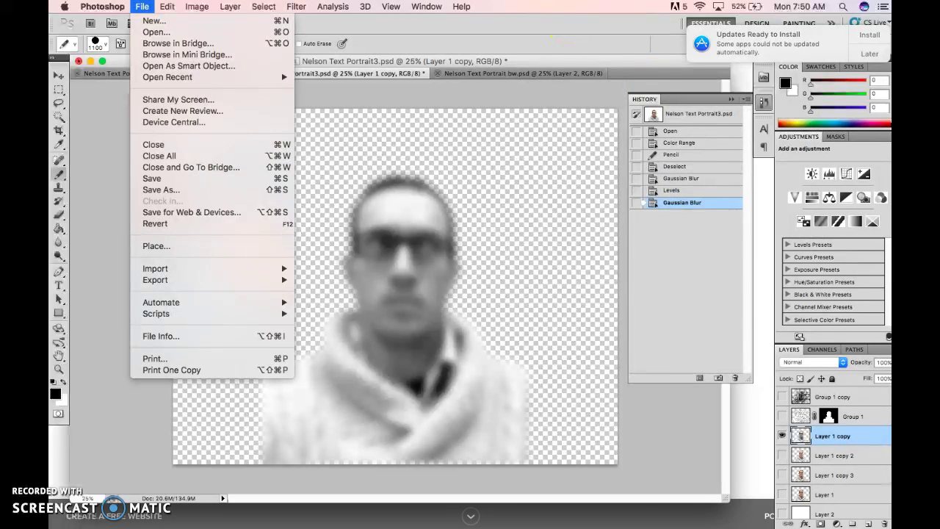
click(178, 189)
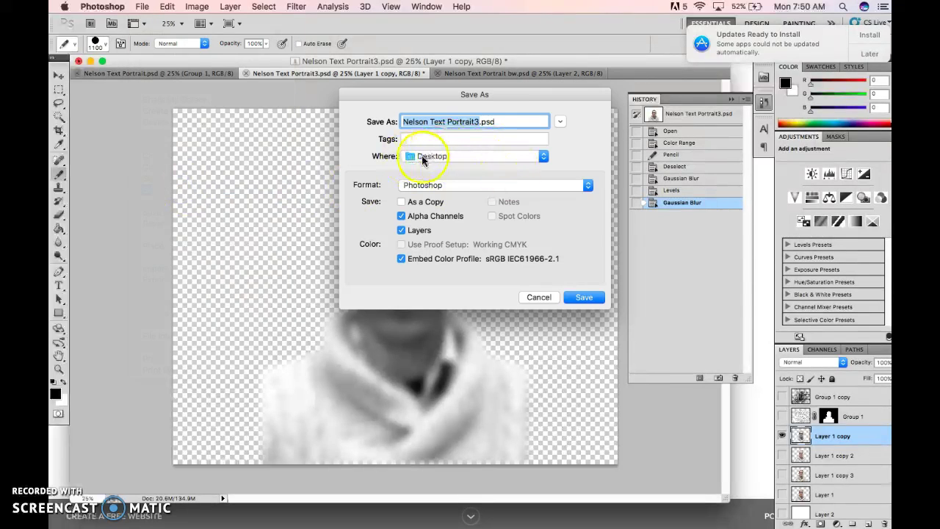
click(480, 122)
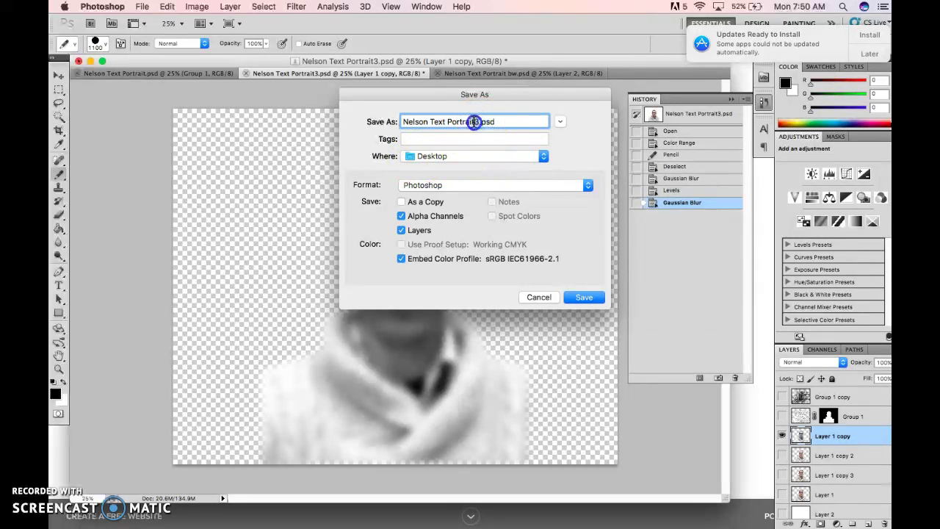
key(BackSpace)
text(bw)
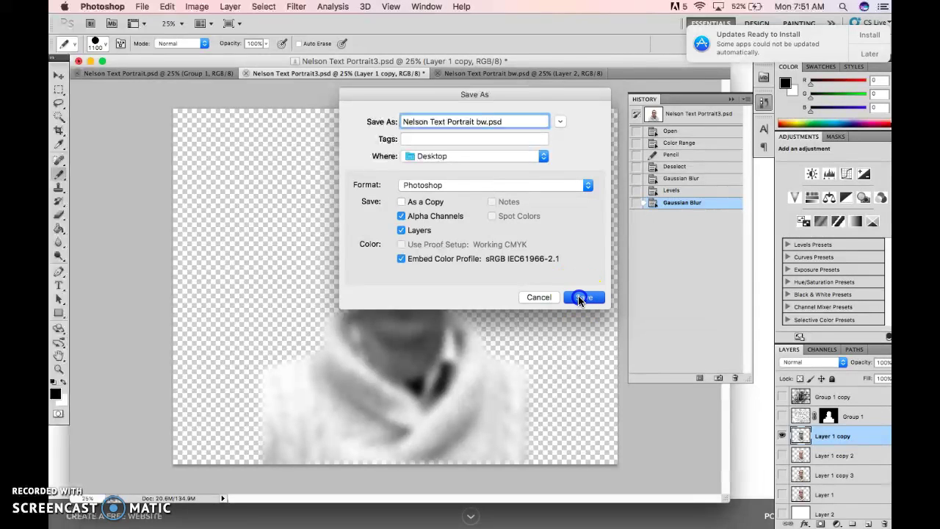
drag(580, 299, 569, 285)
click(584, 297)
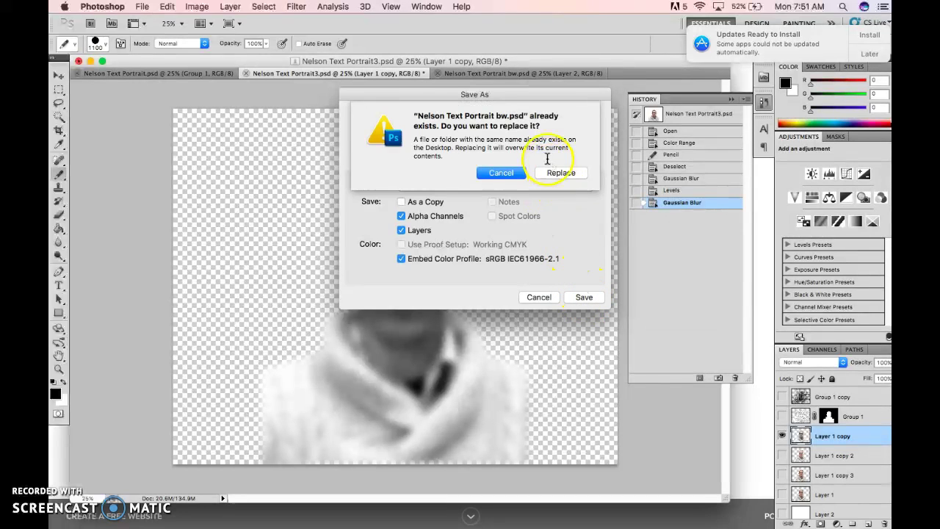
click(553, 173)
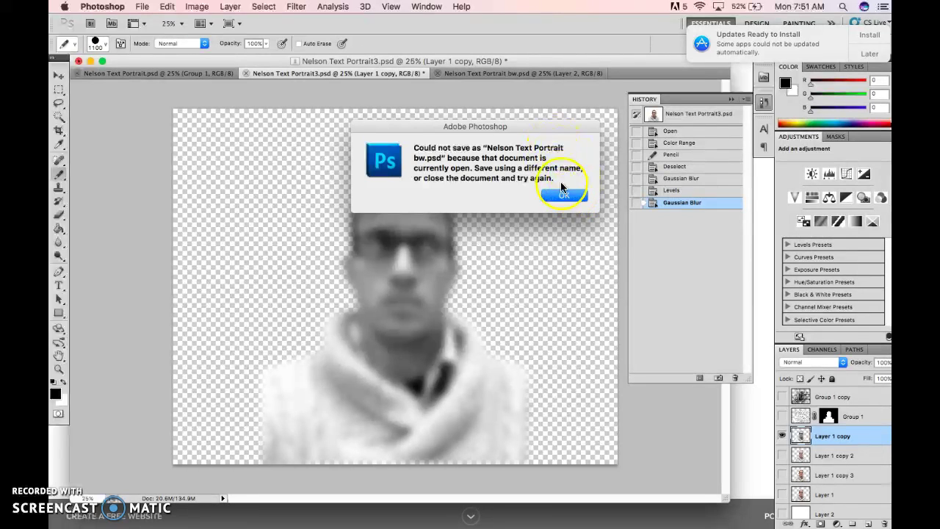
click(562, 192)
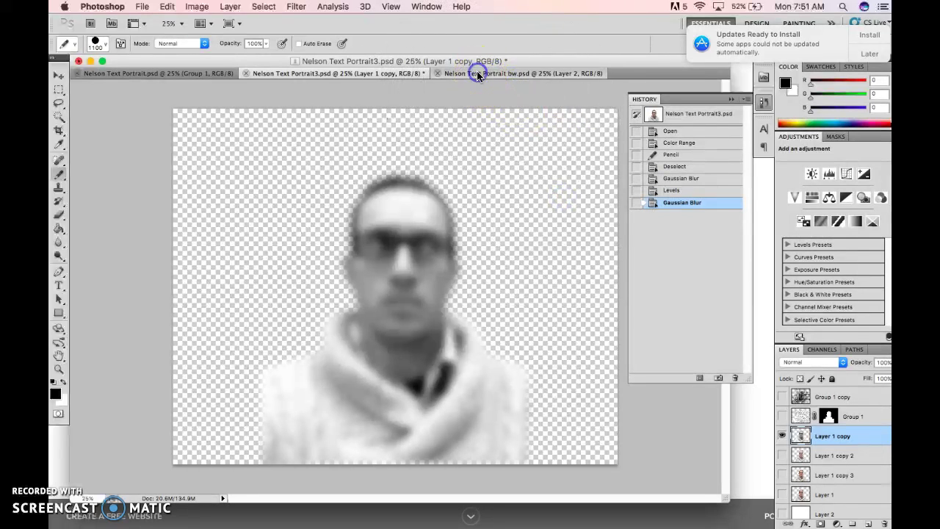
Close the other open document, Nelson Text Portrait bw.psd, keeping the blurred portrait document open.
click(444, 74)
click(437, 74)
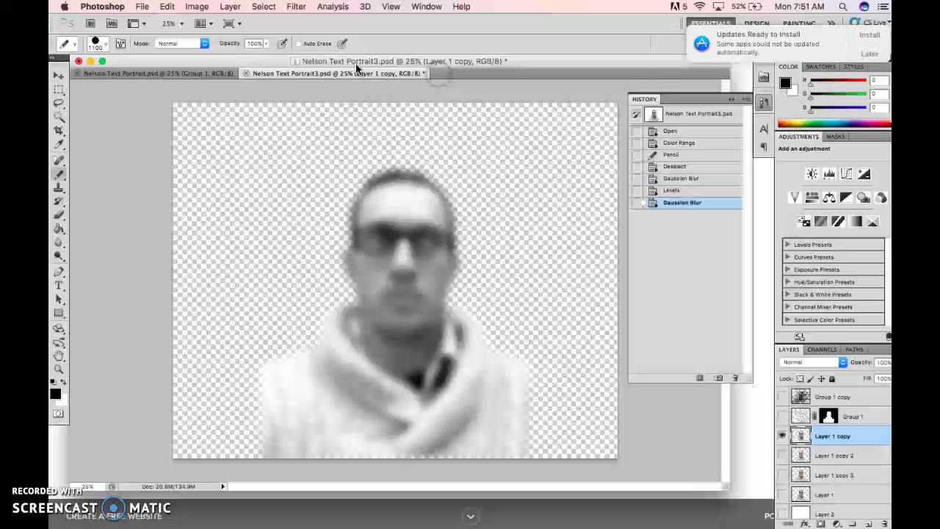
click(196, 73)
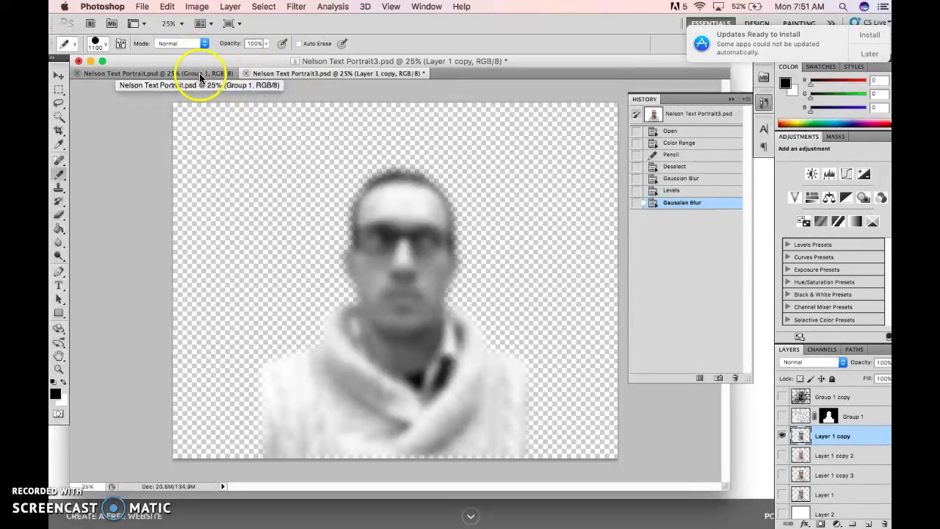
Save the blurred portrait document to the Desktop in Photoshop format as Nelson Text Portrait bw.psd, overwriting the existing file.
click(142, 6)
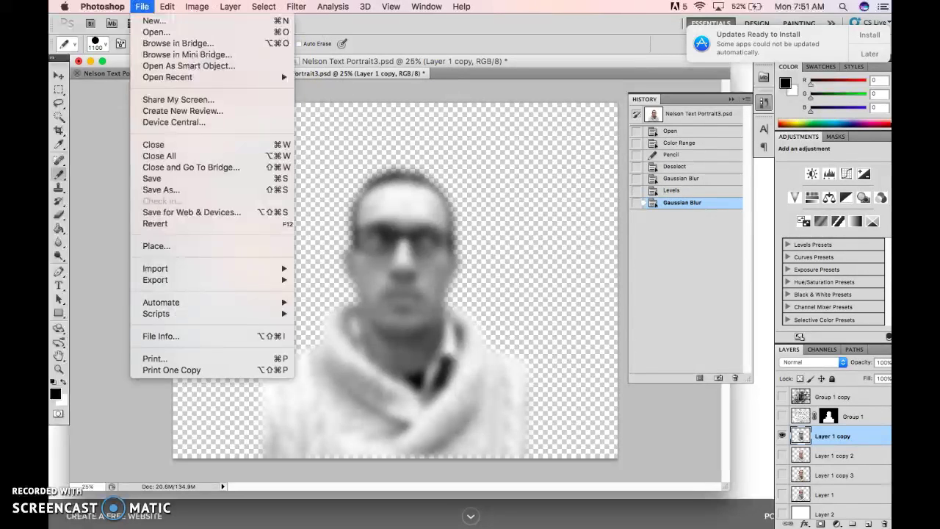
click(190, 180)
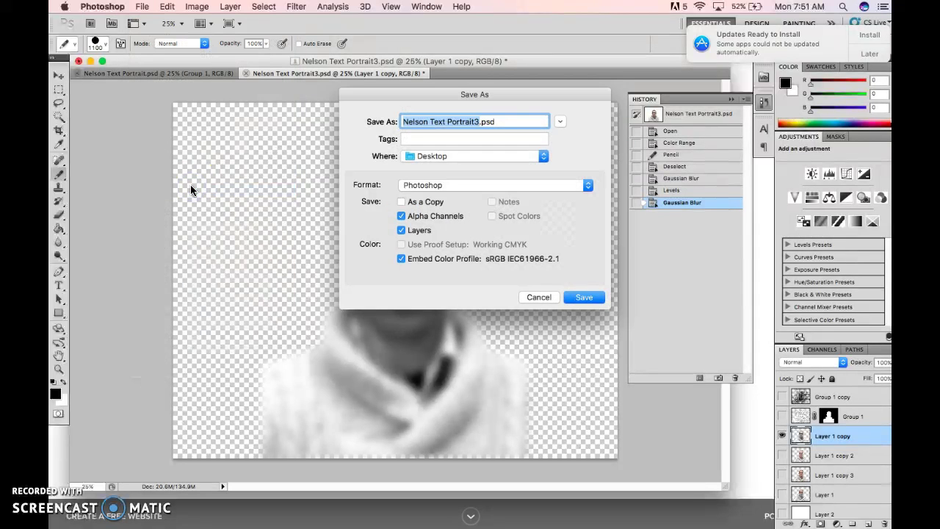
click(481, 122)
key(BackSpace)
text(bw)
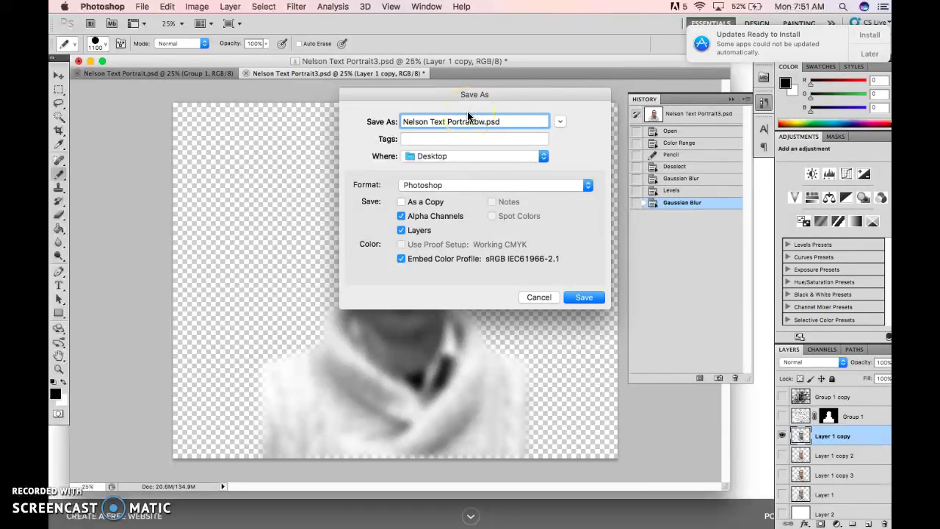
click(579, 295)
click(554, 177)
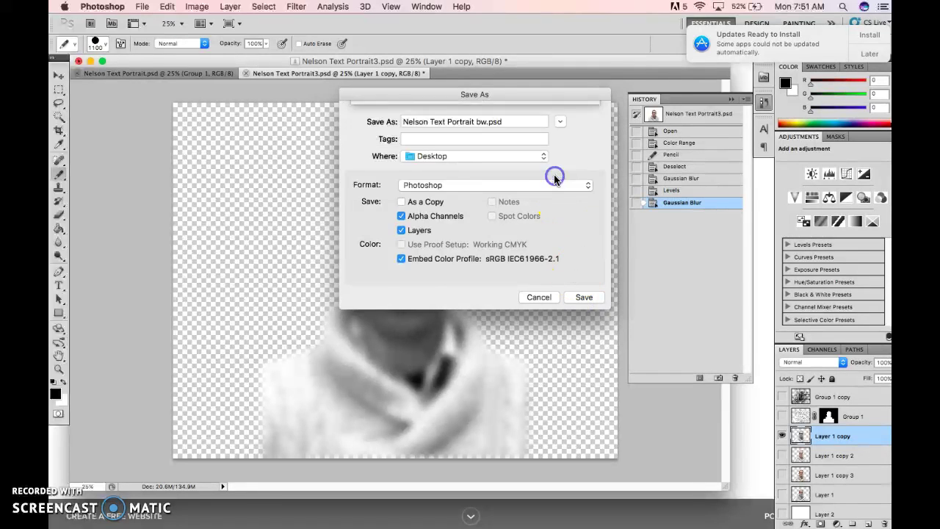
click(616, 233)
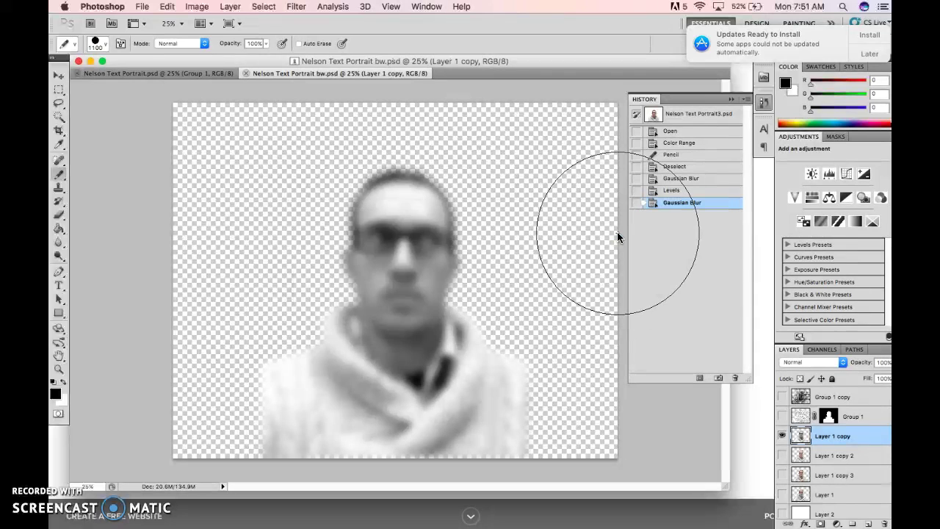
Show the blurred text on Group 1 copy, hide Layer 1 copy, and make Group 1 copy the active layer.
click(826, 396)
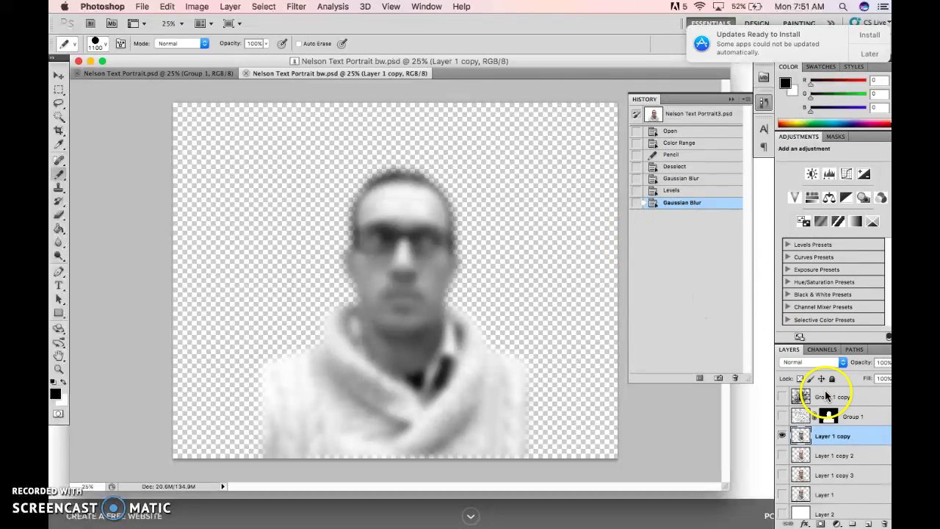
click(781, 396)
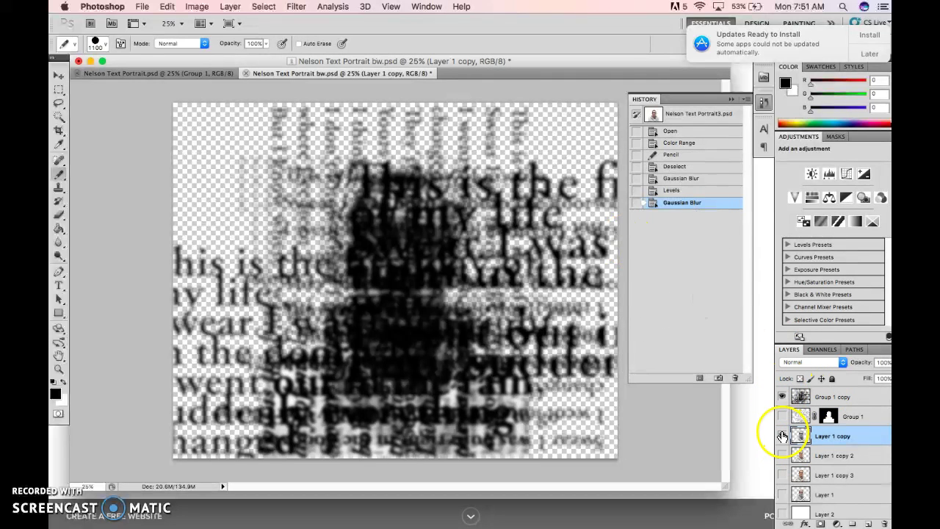
click(781, 436)
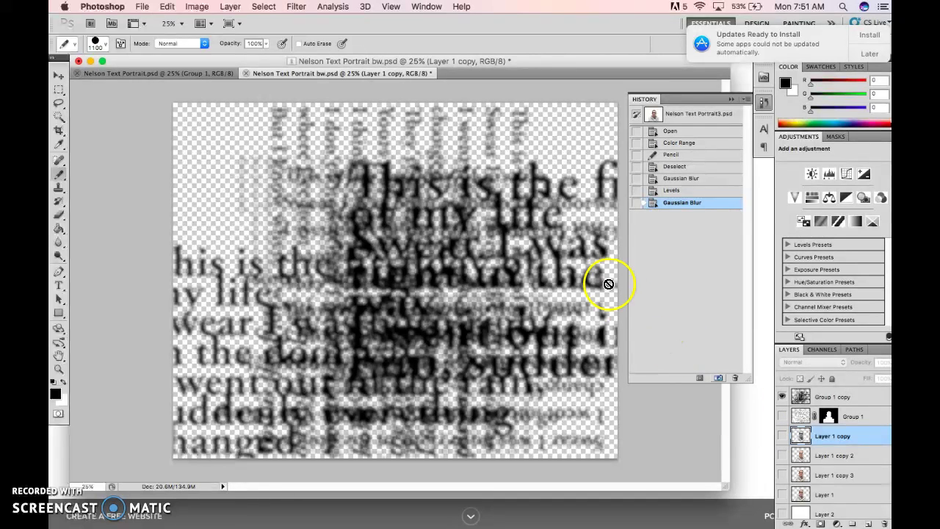
click(296, 7)
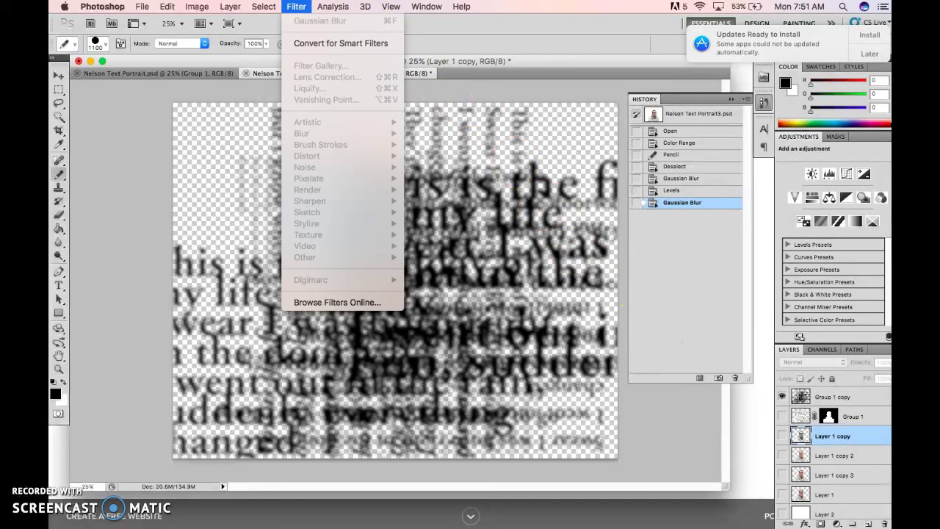
key(Escape)
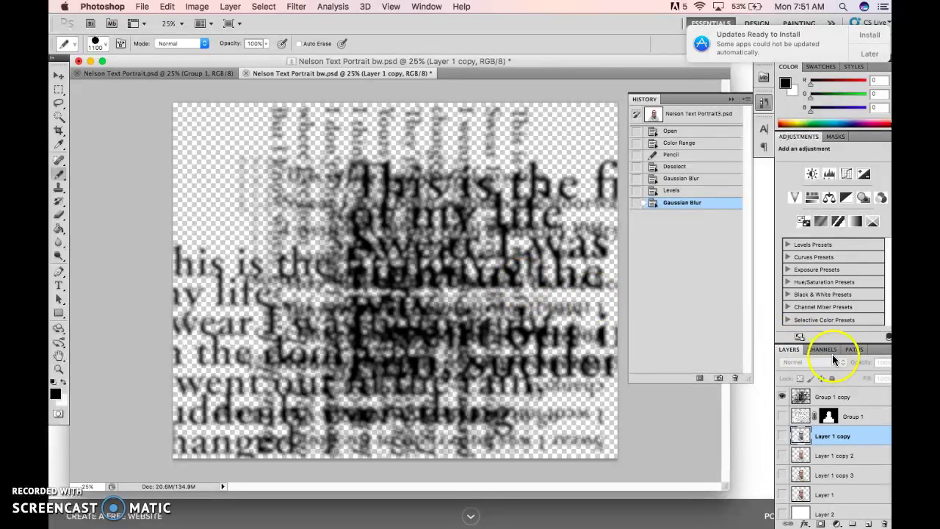
click(835, 396)
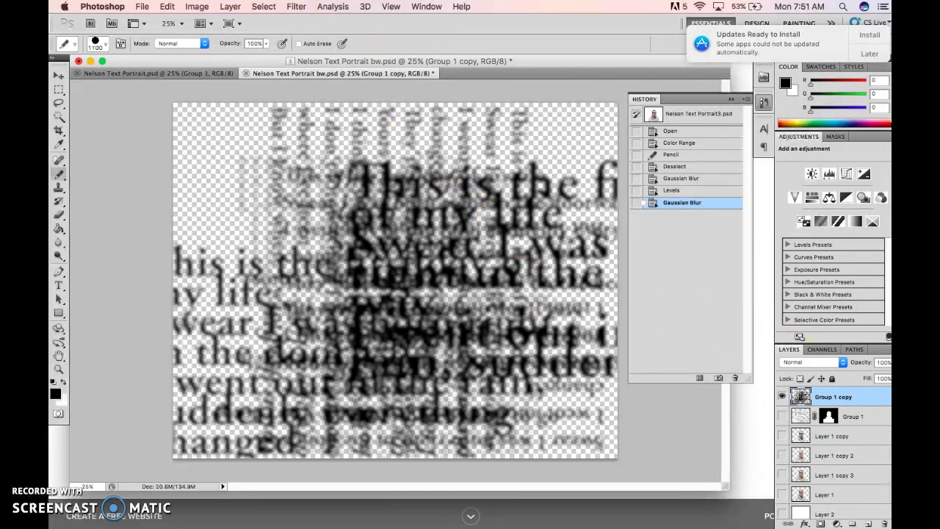
Displace the Group 1 copy text at horizontal and vertical scale 10 with Tile and Repeat Edge Pixels, using Nelson Text Portrait bw.psd as the map.
click(296, 6)
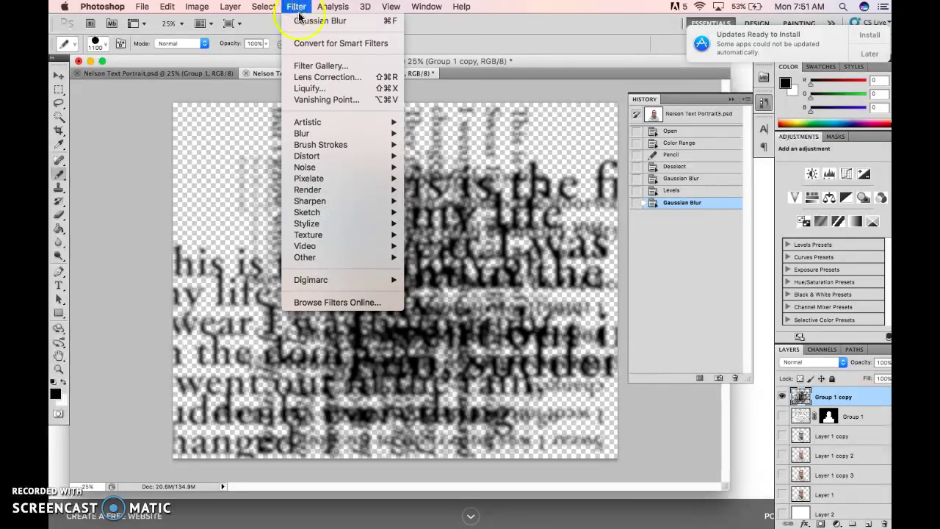
mouse_move(327, 136)
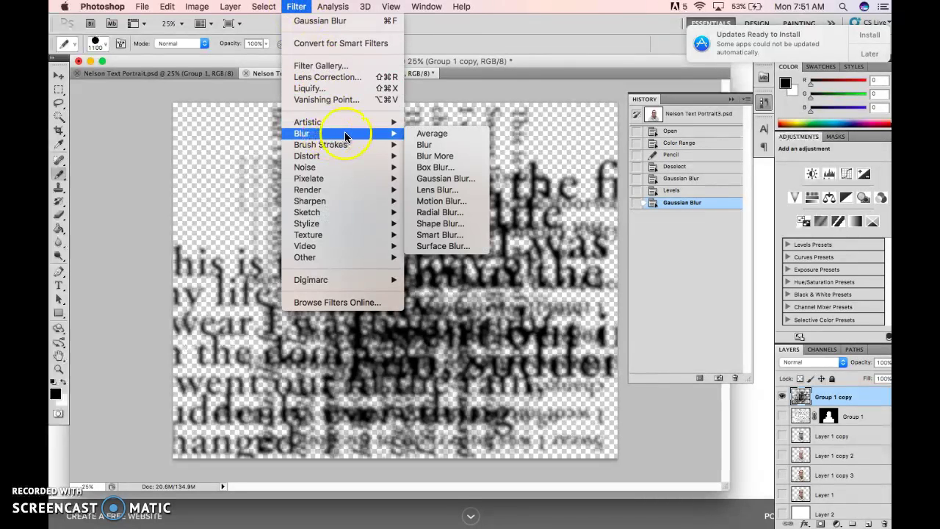
mouse_move(344, 157)
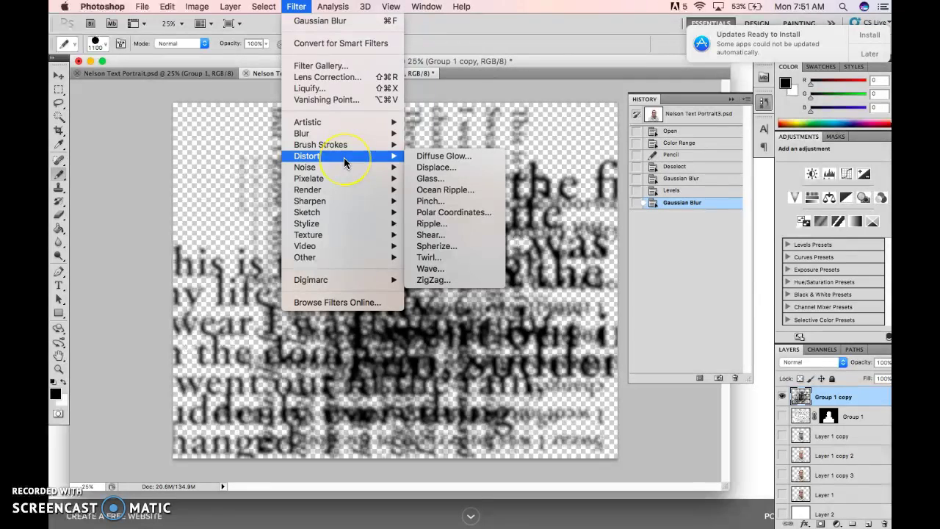
click(441, 169)
click(449, 167)
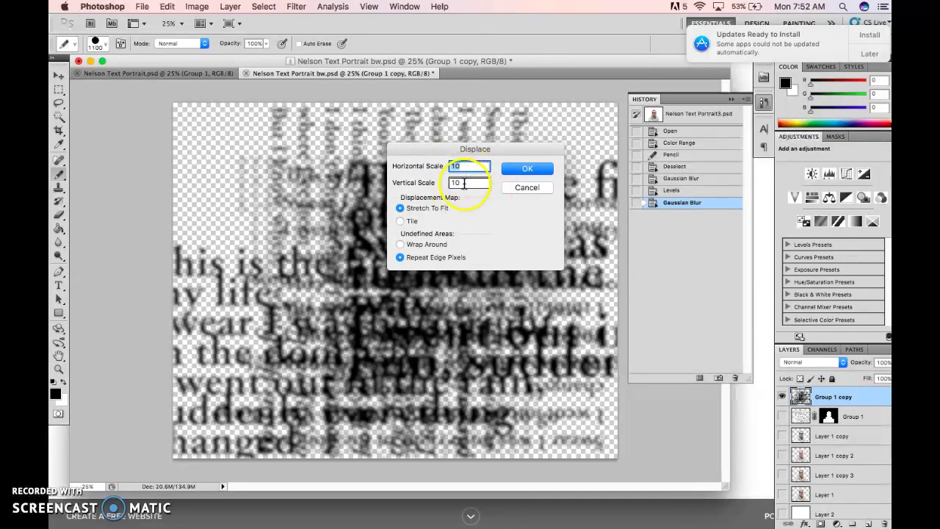
click(400, 222)
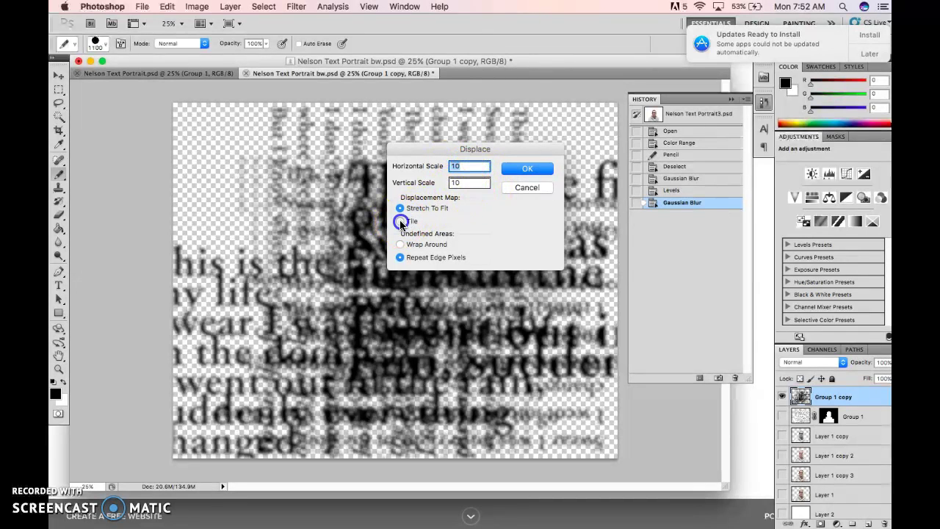
click(524, 169)
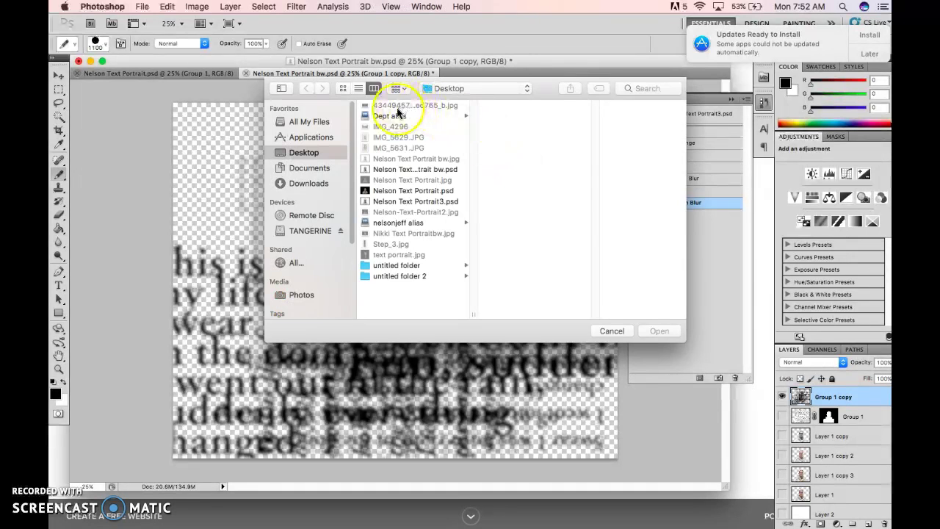
click(390, 165)
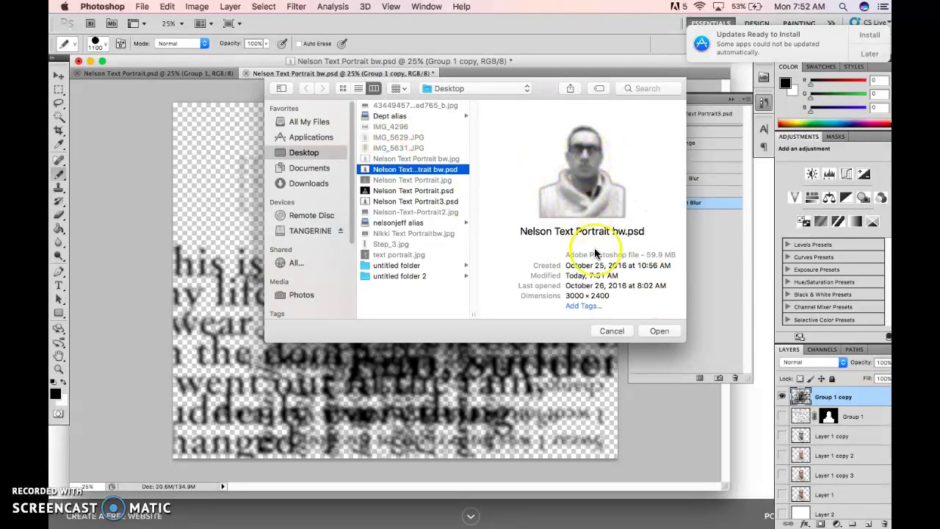
click(659, 327)
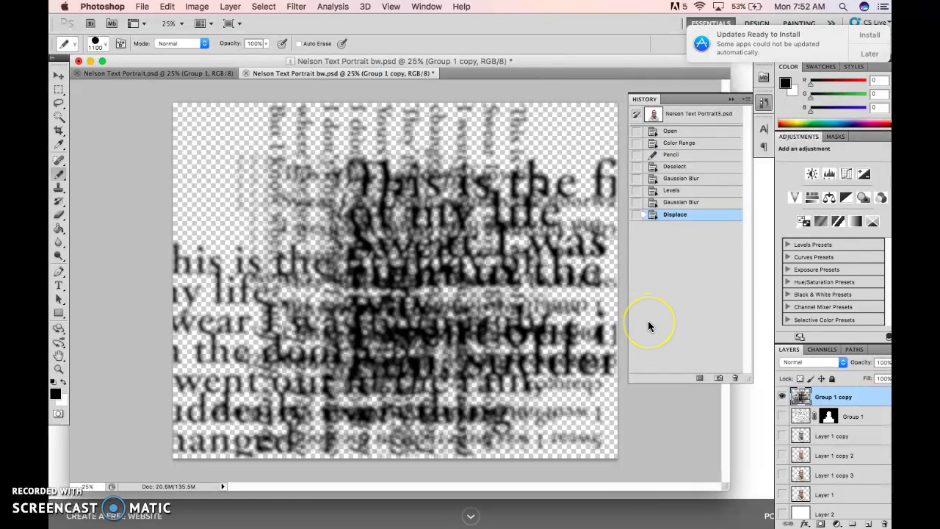
Temporarily show the Layer 1 copy portrait to compare it with the displaced text, and hide it again.
click(781, 436)
click(781, 438)
mouse_move(405, 176)
mouse_down()
mouse_move(461, 252)
mouse_move(439, 302)
mouse_move(307, 318)
mouse_move(323, 199)
mouse_move(416, 169)
mouse_move(468, 238)
mouse_move(399, 295)
mouse_move(363, 286)
mouse_move(311, 245)
mouse_move(312, 209)
mouse_move(415, 157)
mouse_move(459, 238)
mouse_move(387, 275)
mouse_move(320, 284)
mouse_move(265, 362)
mouse_move(143, 321)
mouse_up()
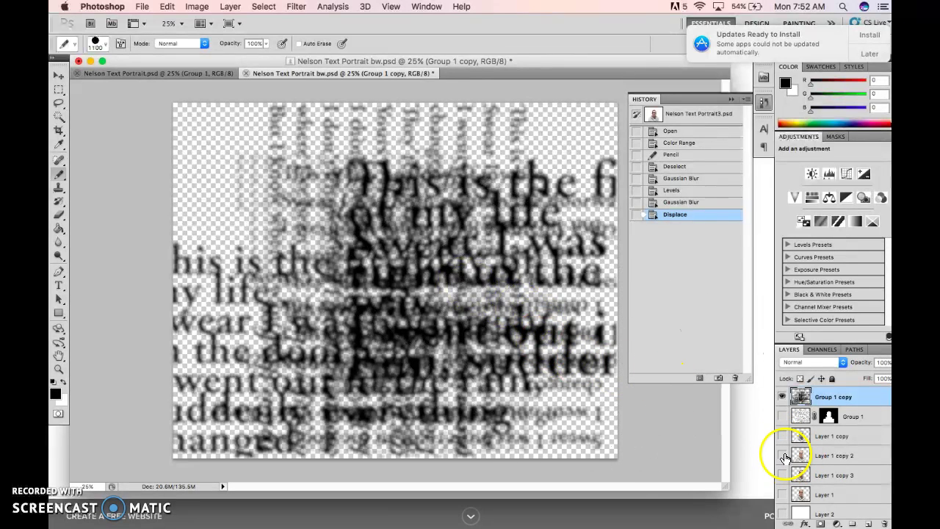
Show Group 1 and Layer 1 copy 2 beneath the displaced text, and set the Group 1 copy blend mode to Overlay.
click(783, 456)
click(783, 456)
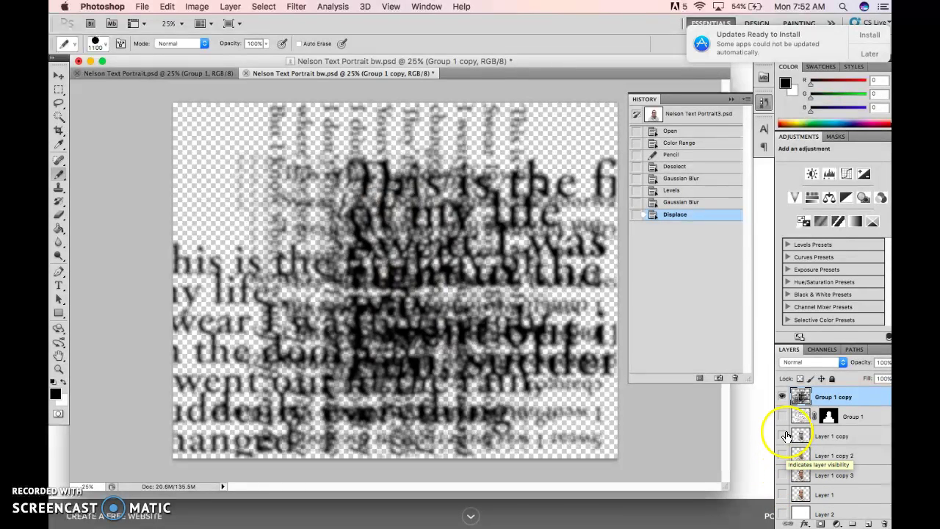
click(781, 417)
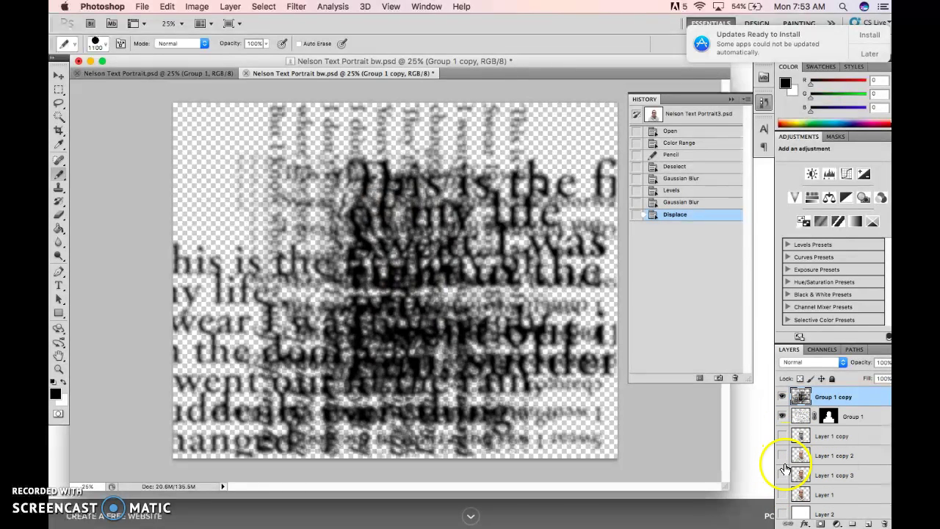
click(783, 456)
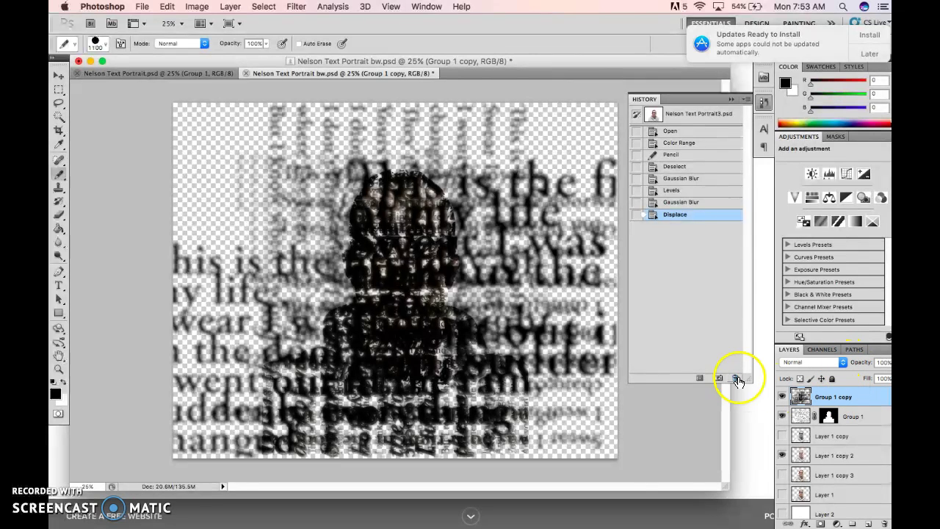
click(842, 362)
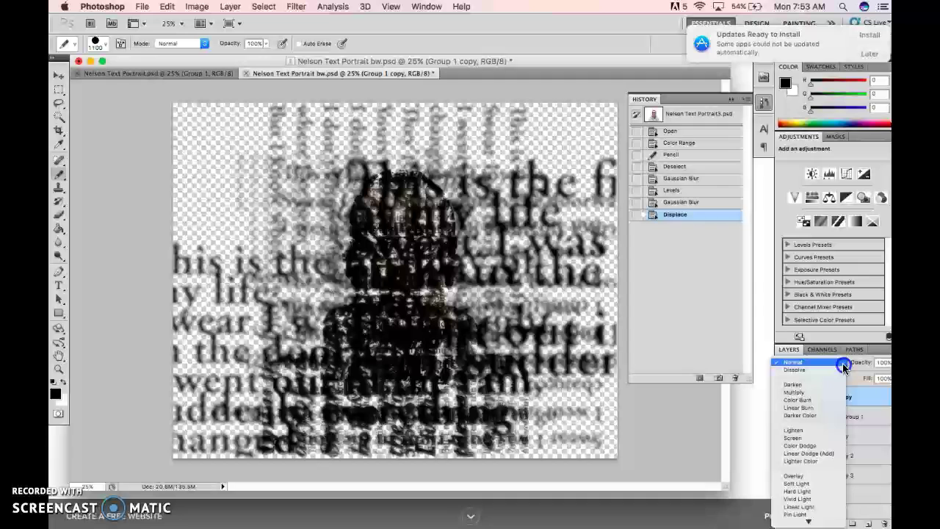
click(812, 475)
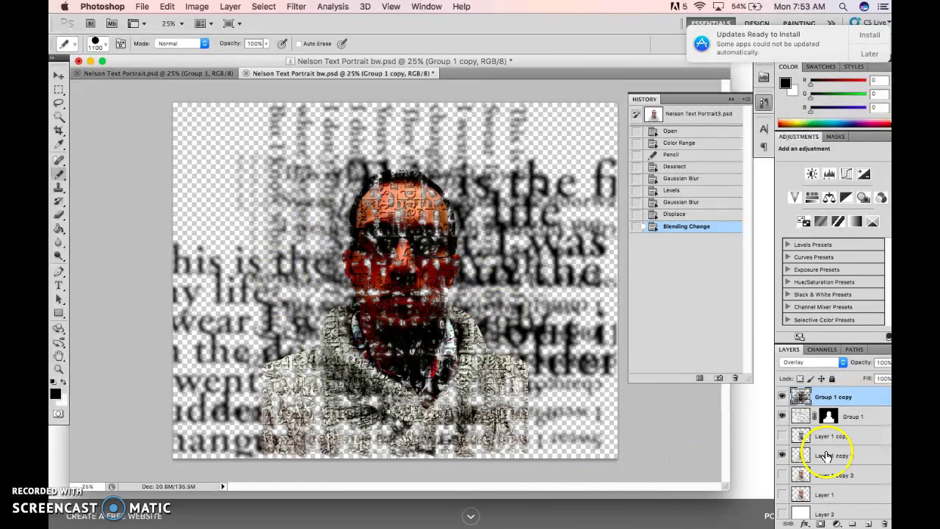
Load the nelson outline channel as a new selection and use it to add a layer mask to Group 1 copy.
click(800, 397)
drag(800, 397, 397, 42)
click(264, 6)
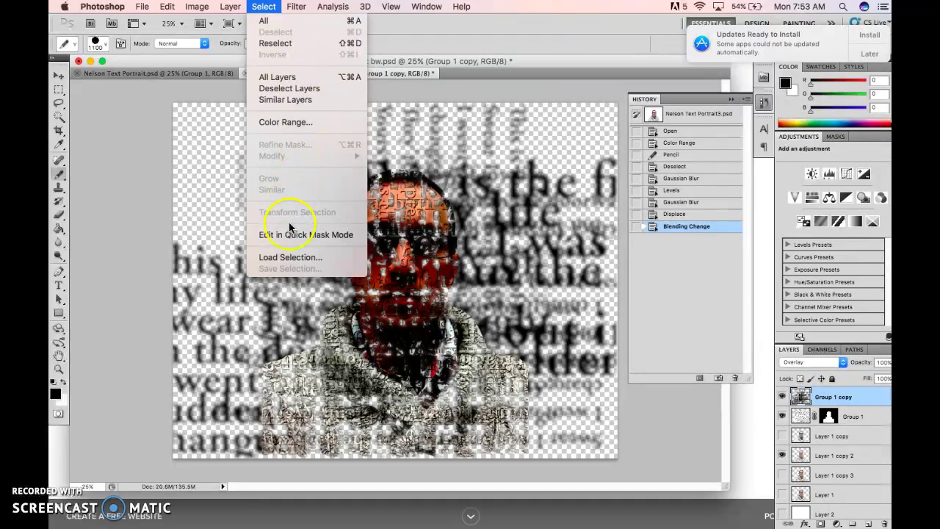
click(290, 256)
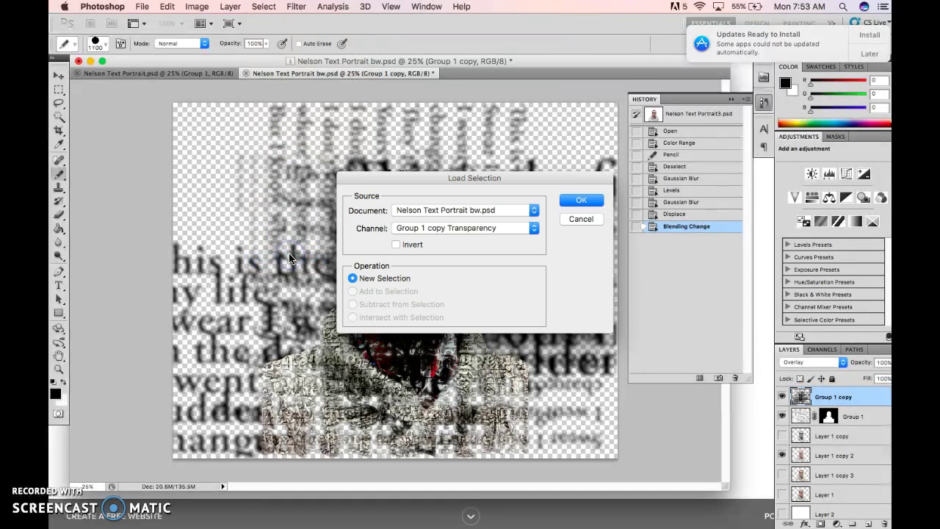
click(410, 229)
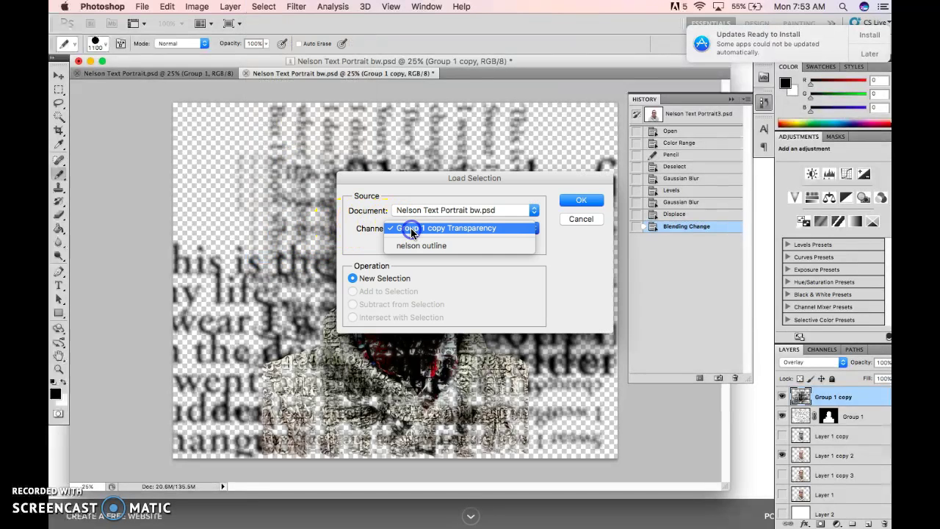
click(415, 245)
click(578, 203)
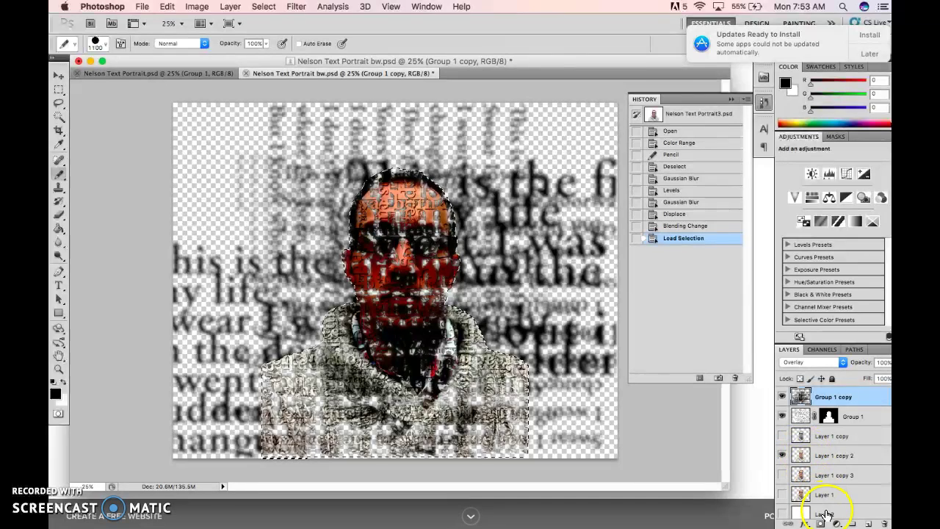
click(821, 523)
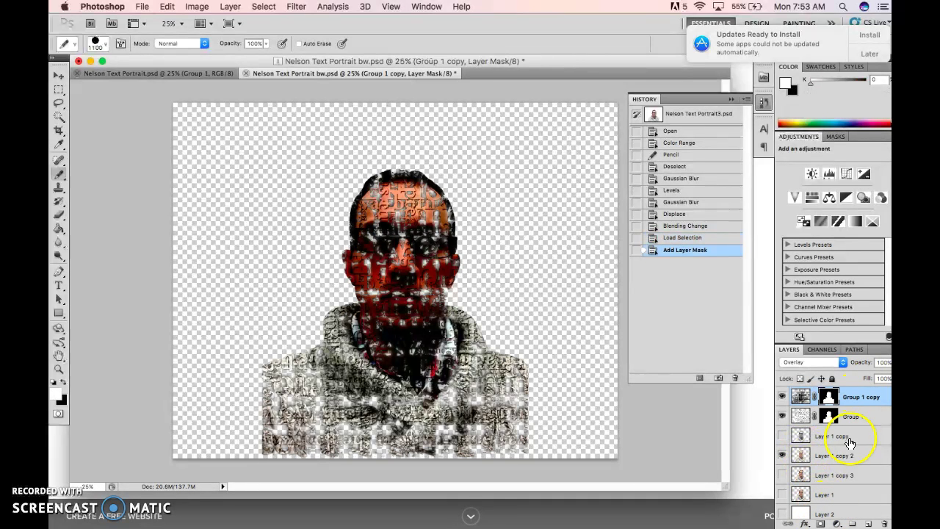
Show Layer 2 behind the portrait and fill it with black using the Paint Bucket tool.
click(839, 502)
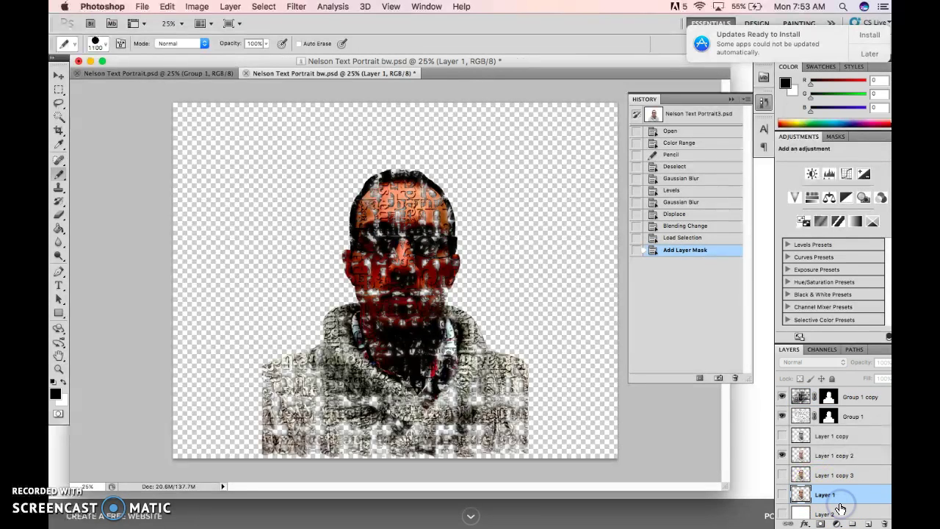
scroll(839, 509, down, 2)
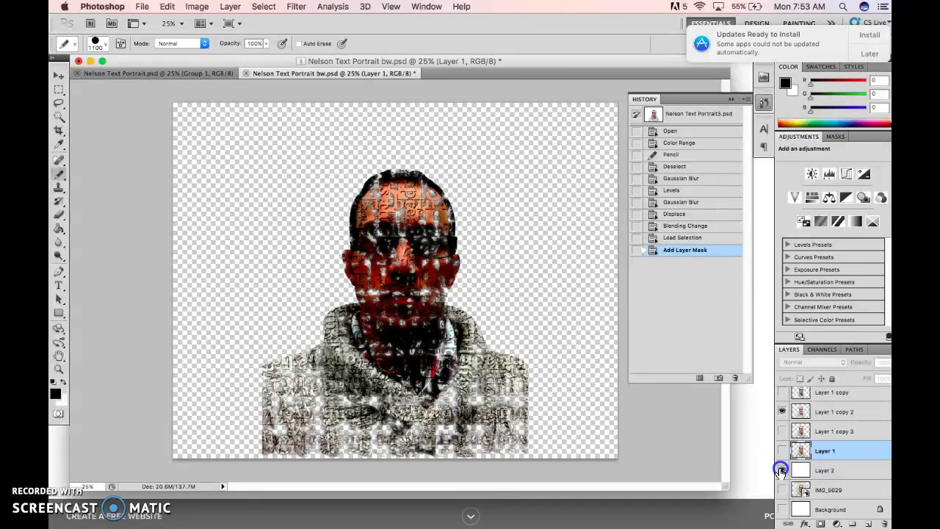
click(781, 471)
click(825, 471)
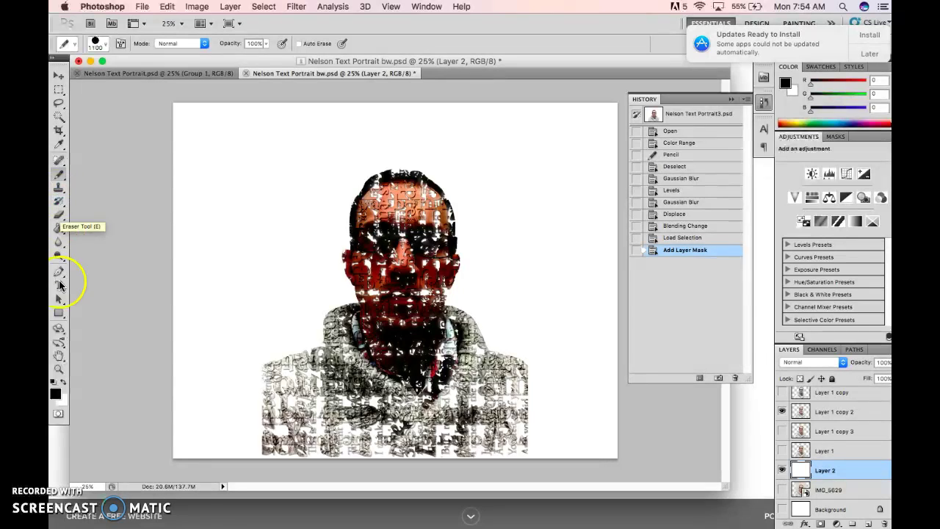
click(61, 232)
right_click(61, 232)
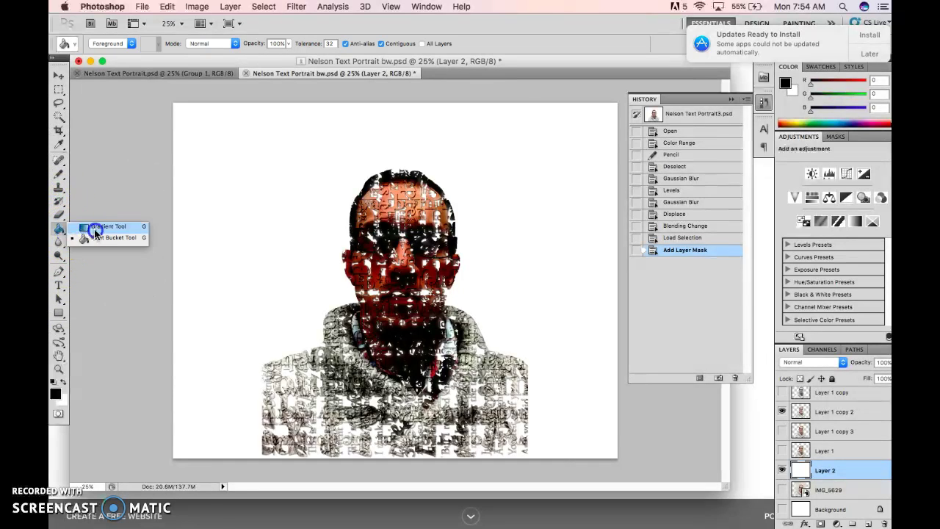
click(91, 238)
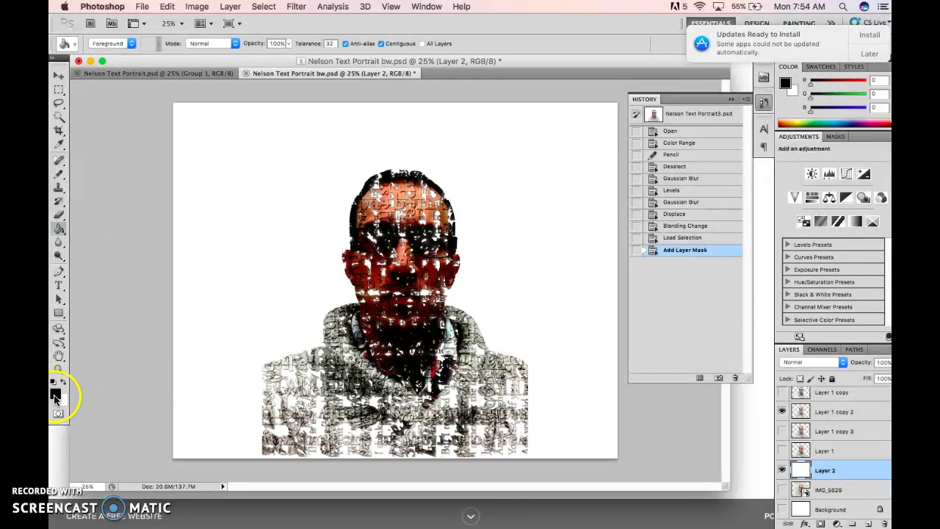
click(200, 294)
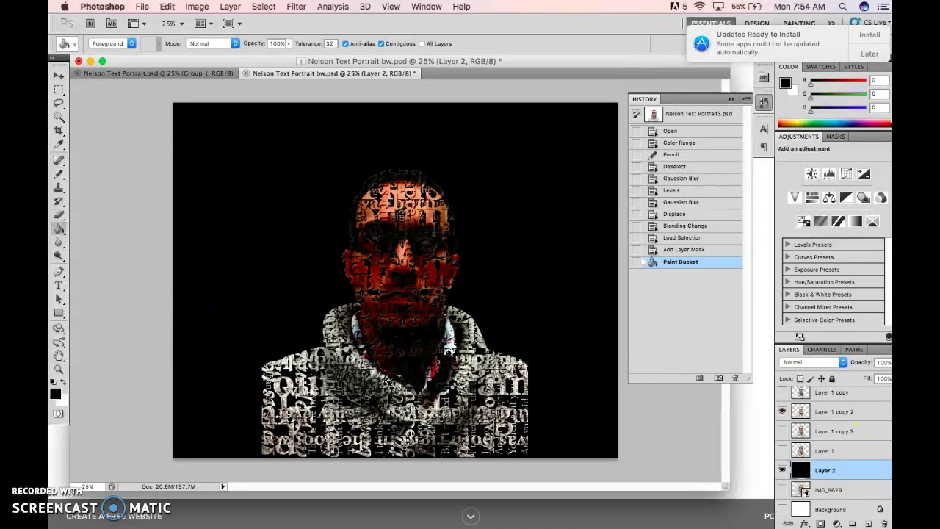
Set the opacity of the Group 1 copy layer to 83%.
scroll(834, 448, up, 3)
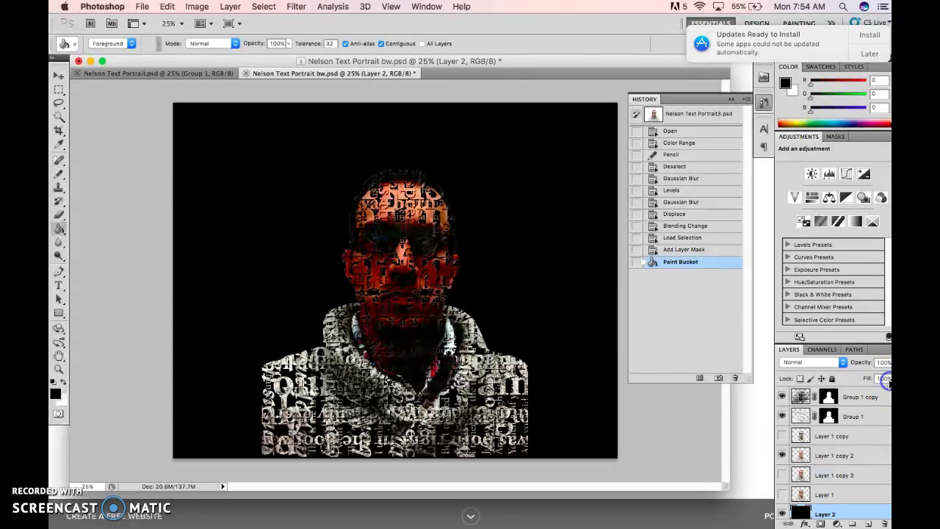
click(855, 398)
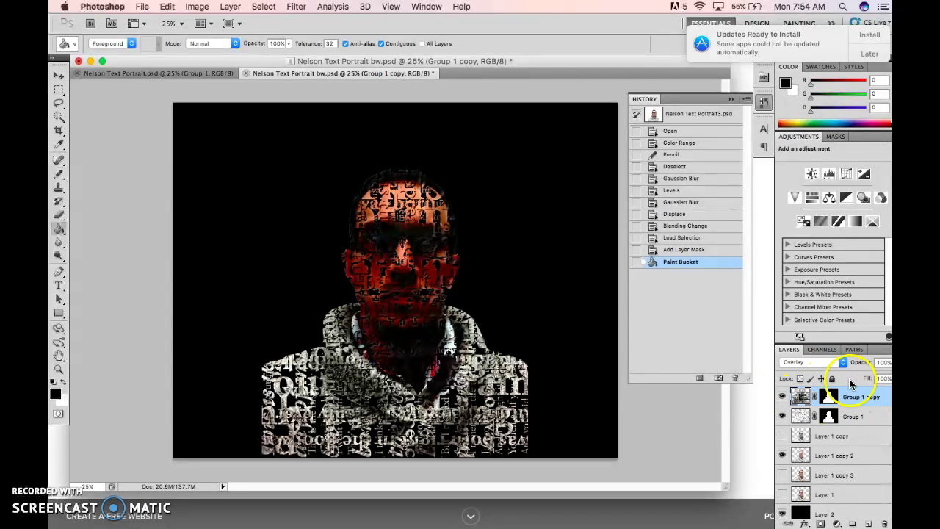
click(882, 361)
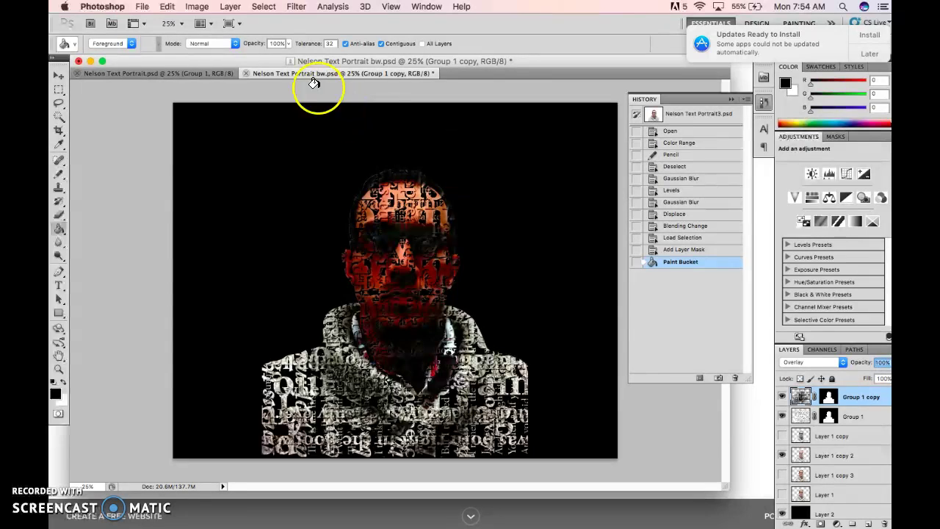
click(288, 44)
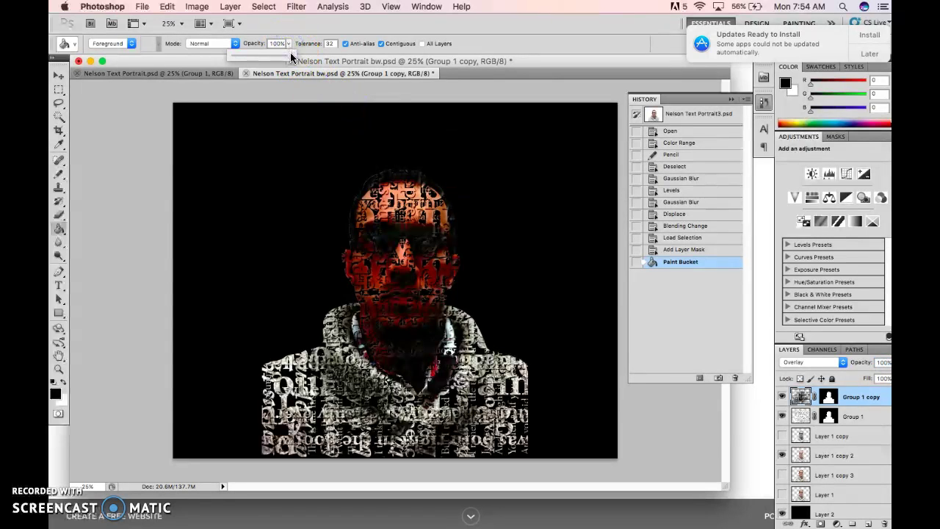
drag(273, 57, 315, 56)
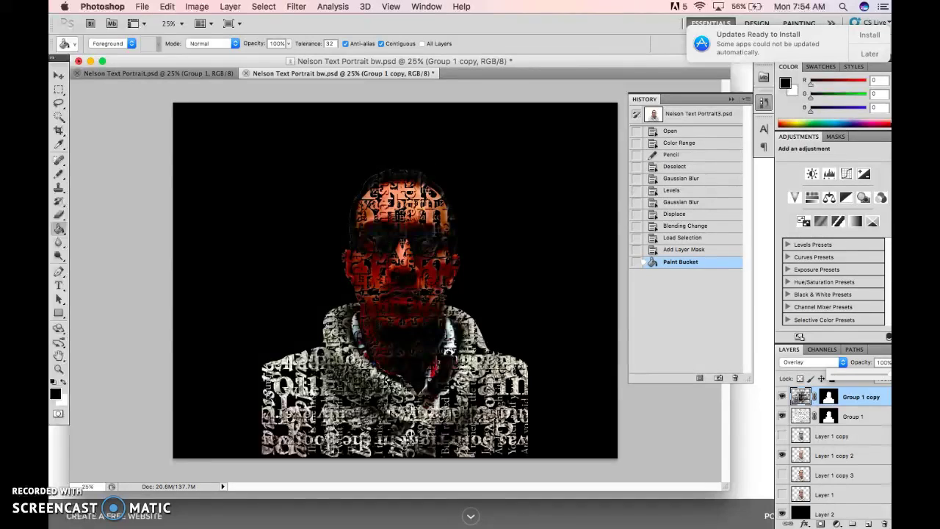
drag(881, 376, 885, 376)
click(848, 356)
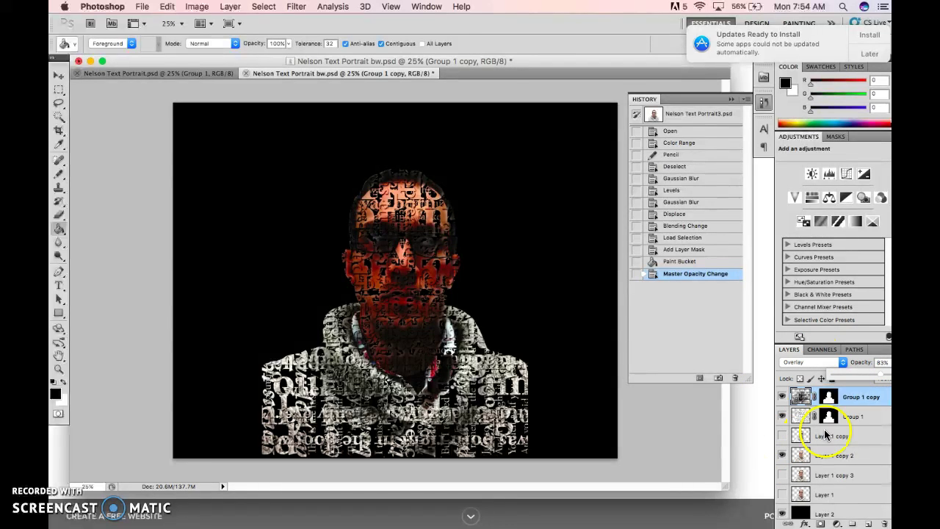
Set the opacity of the Group 1 layer to 45%.
click(854, 418)
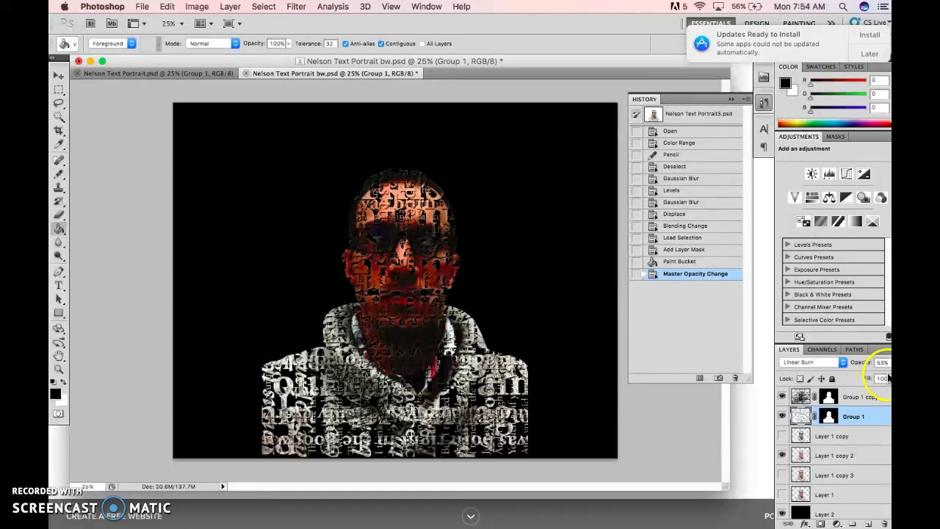
click(888, 362)
drag(863, 378, 858, 377)
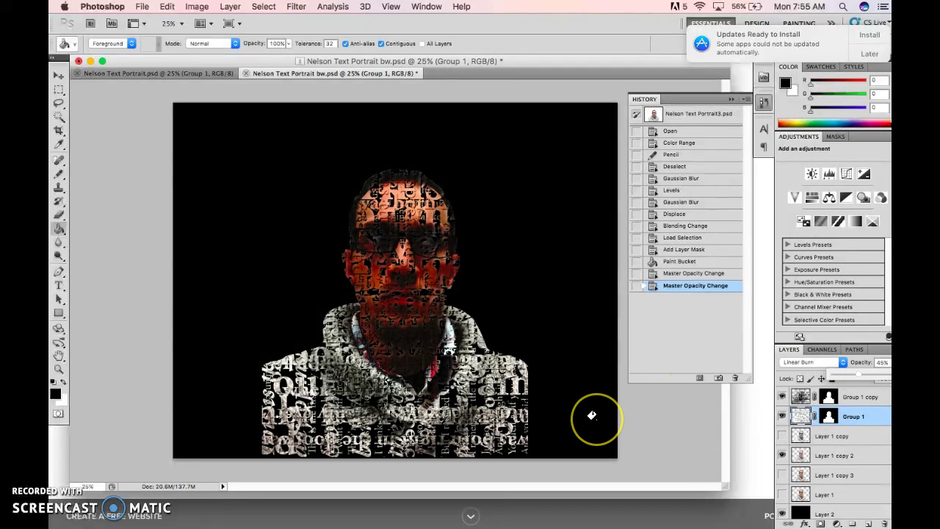
click(709, 386)
click(398, 334)
click(558, 296)
click(386, 375)
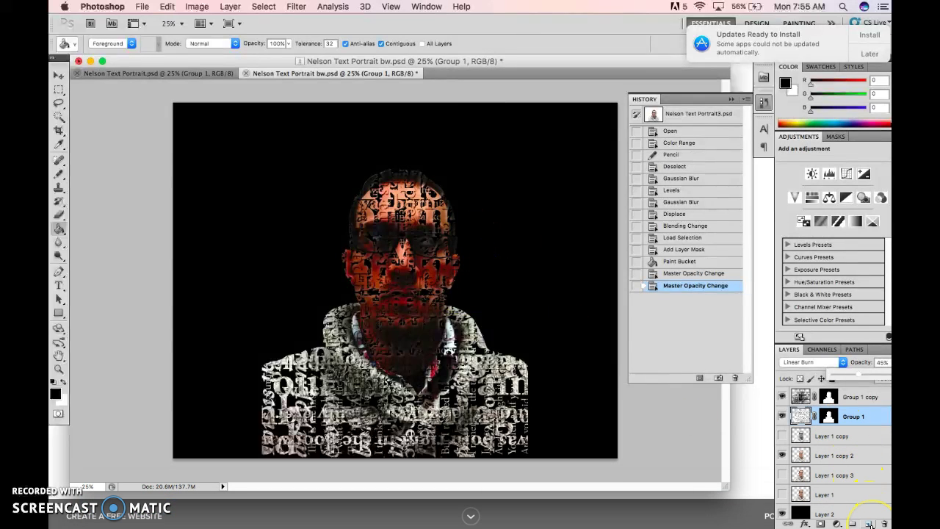
Add two new empty layers directly above Group 1.
click(869, 524)
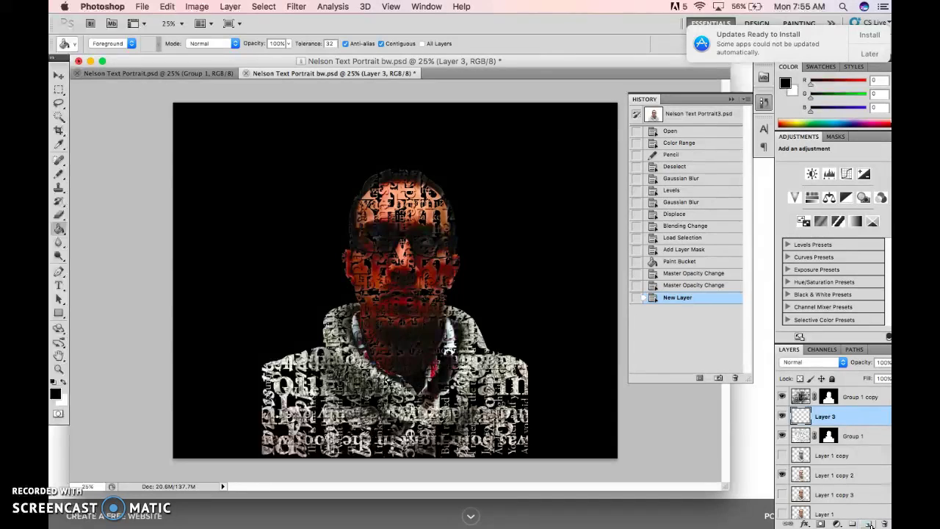
click(869, 523)
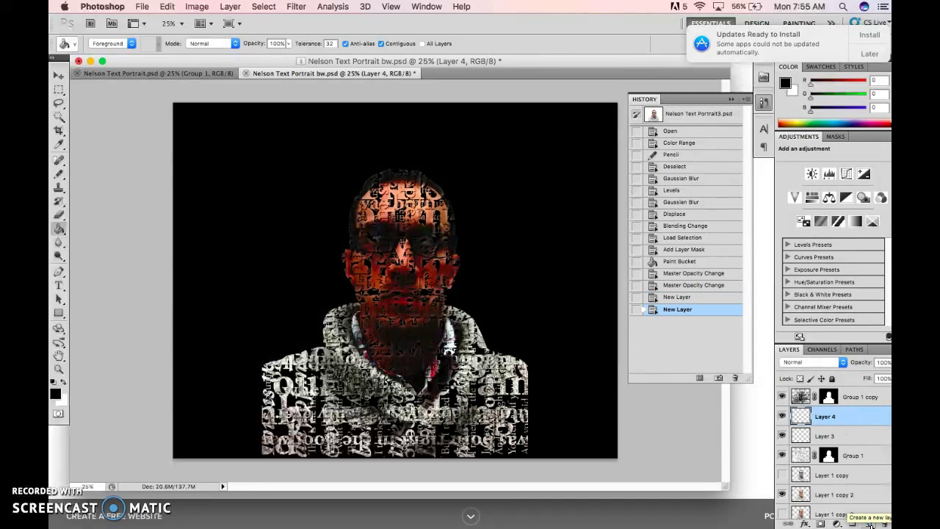